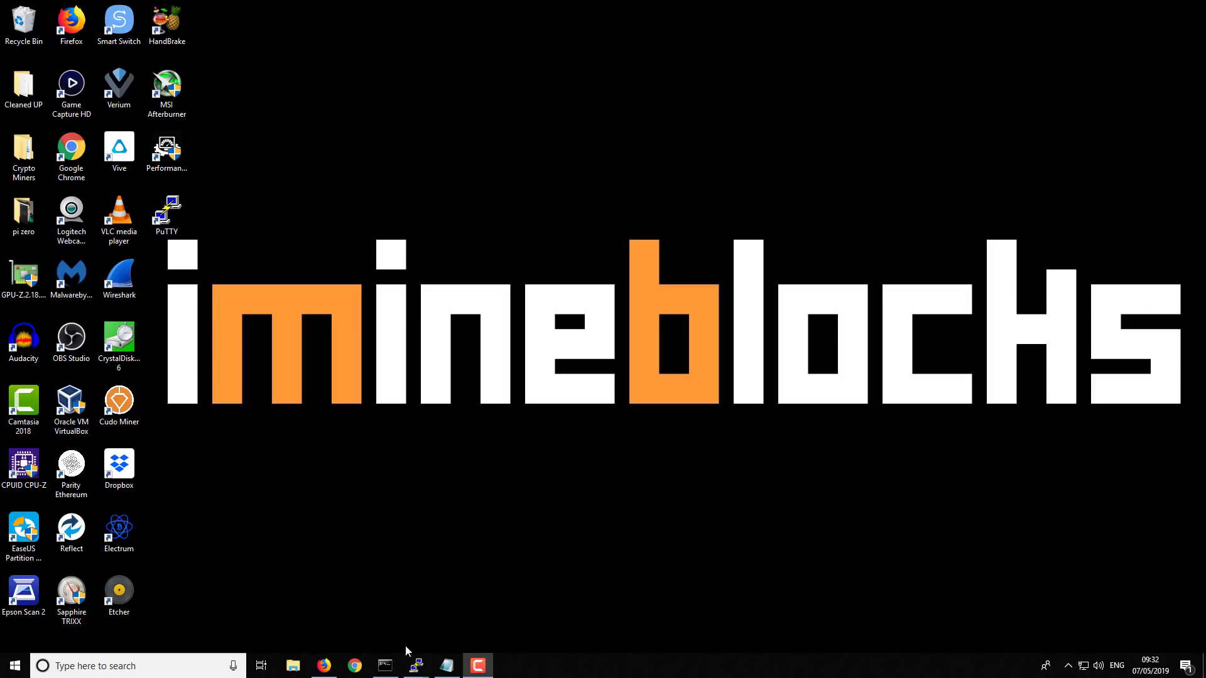
Show CoinMarketCap's global market capitalization chart zoomed to the last three months (3m).
click(322, 670)
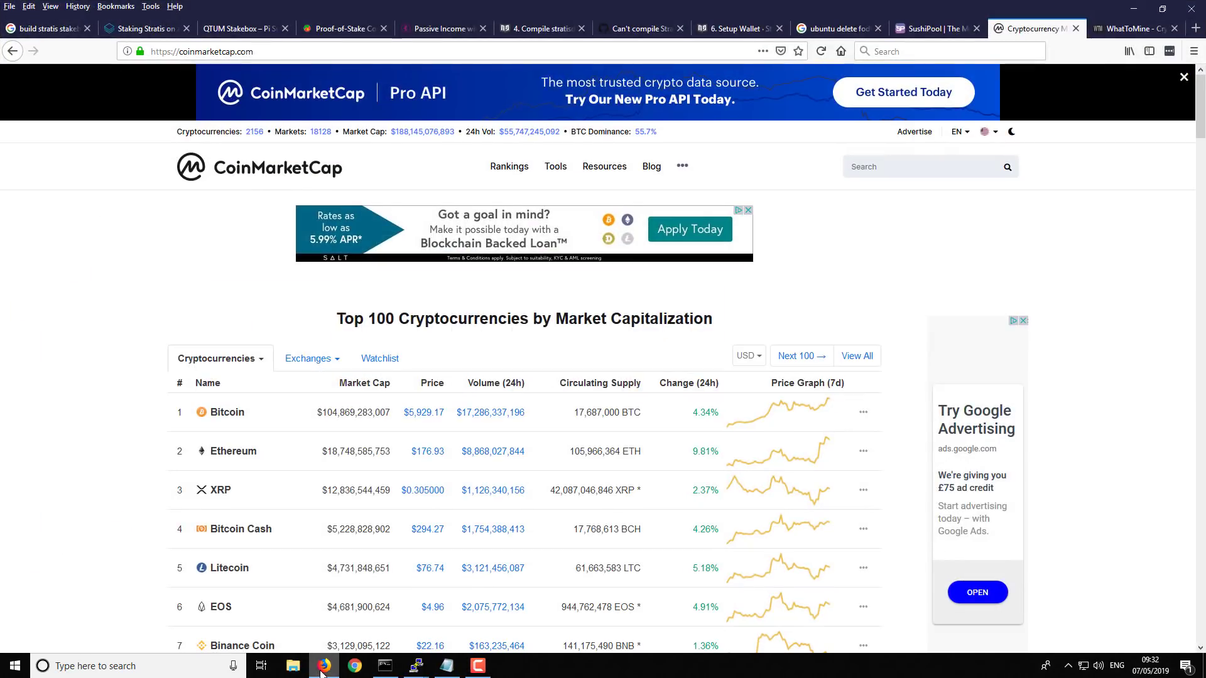
click(424, 137)
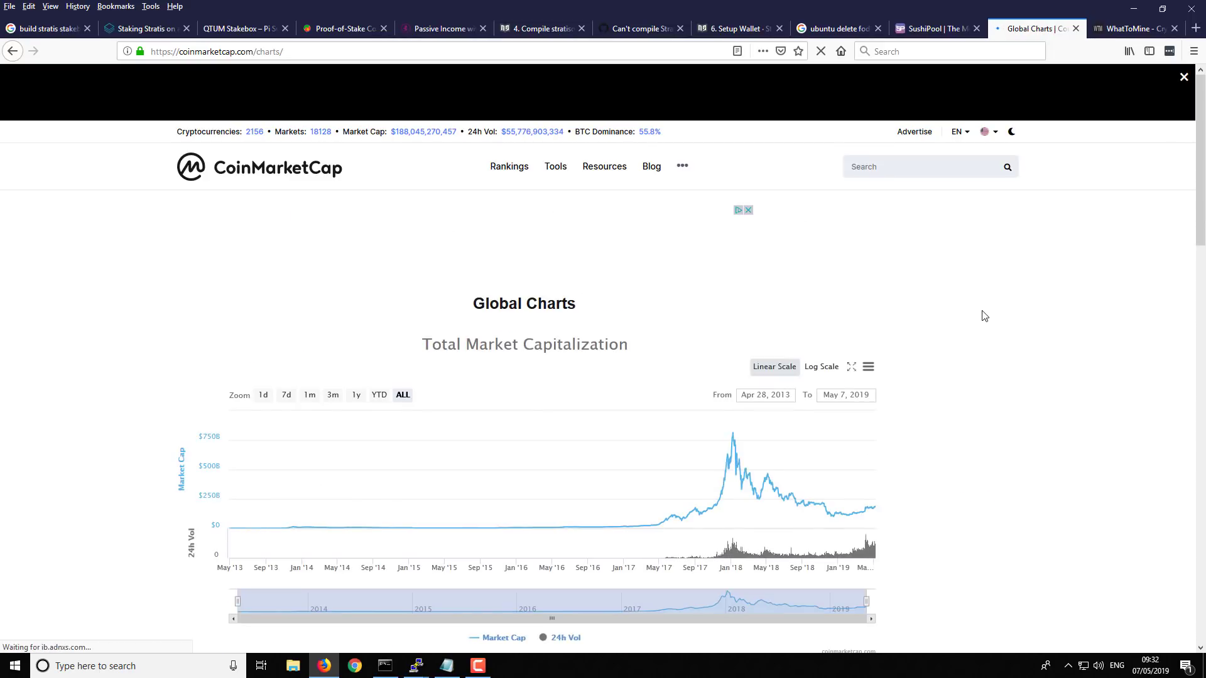
click(333, 395)
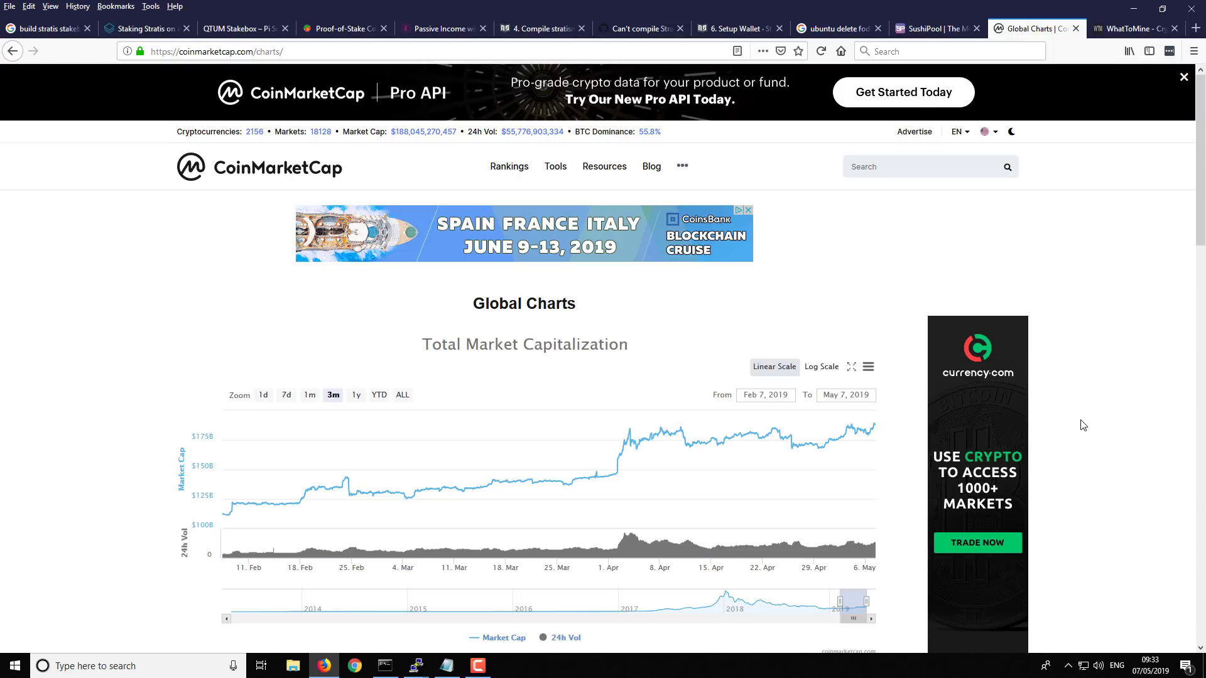
mouse_move(875, 428)
Set the Beam hash rate to 39 h/s and recalculate with electricity at 0.16 $/kWh.
click(1131, 29)
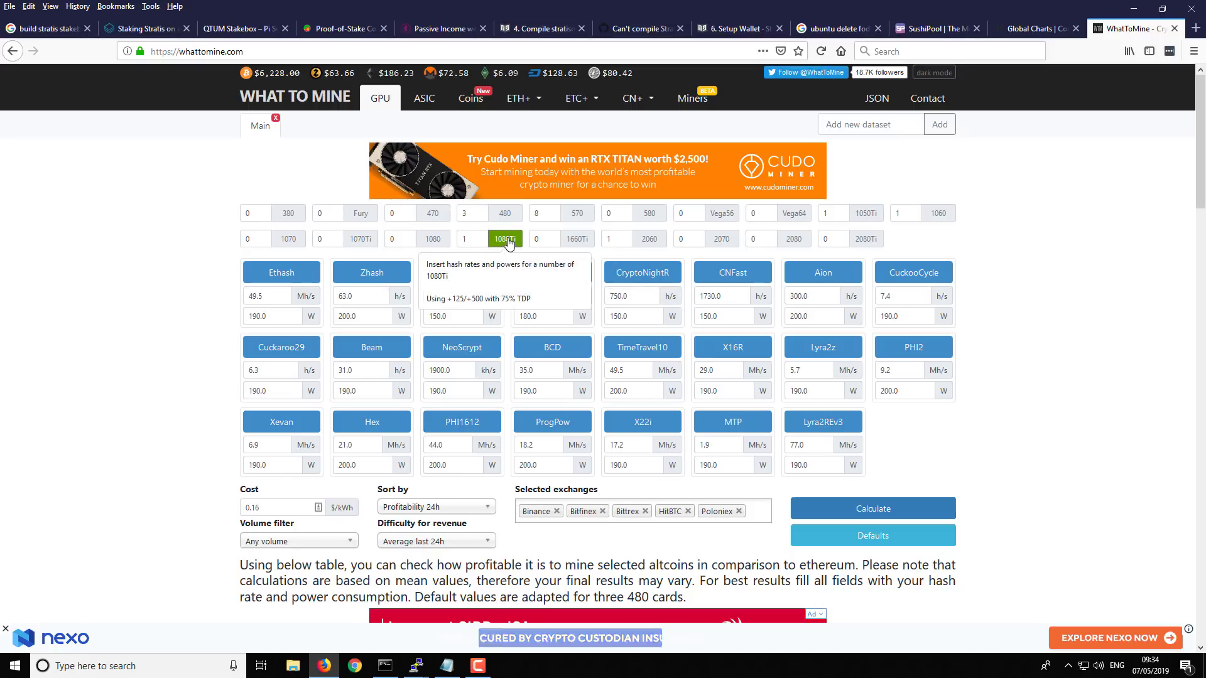
drag(354, 371, 337, 371)
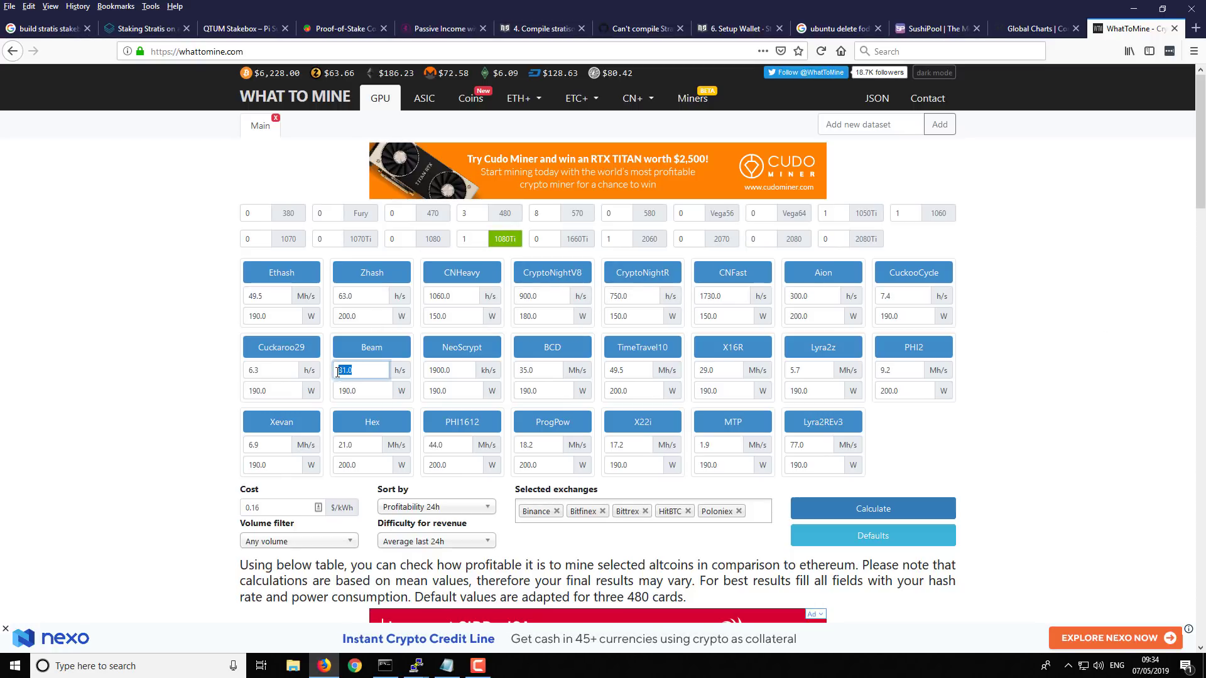
text(39)
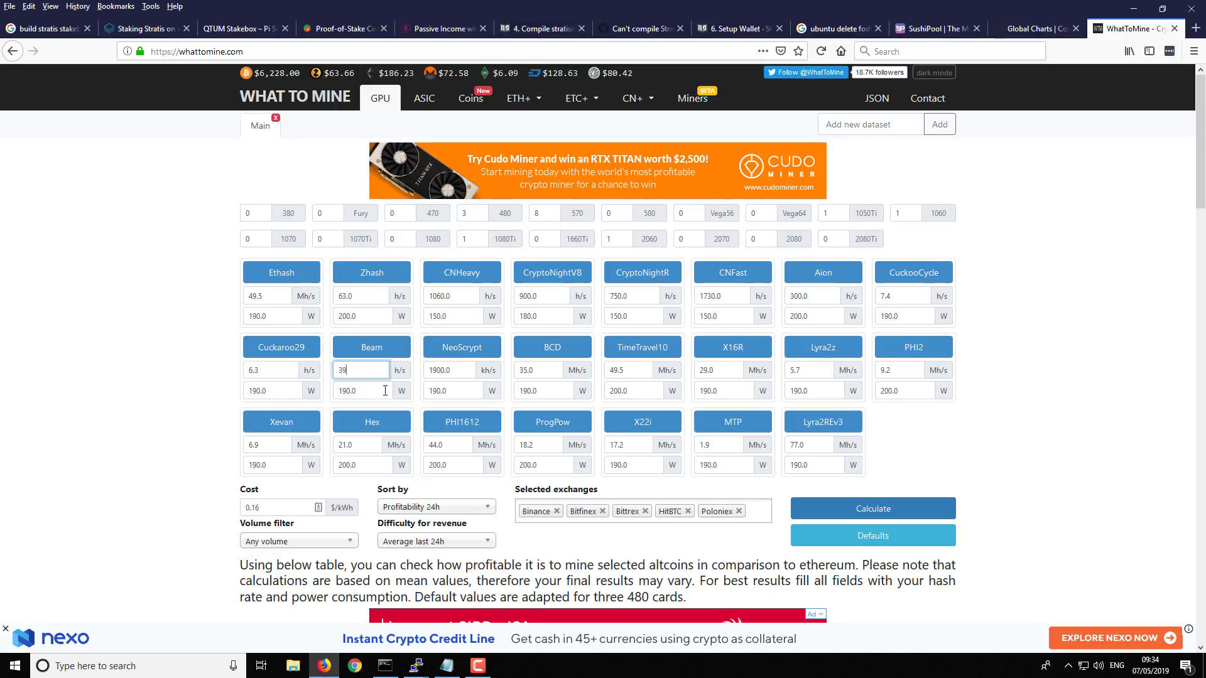
click(385, 390)
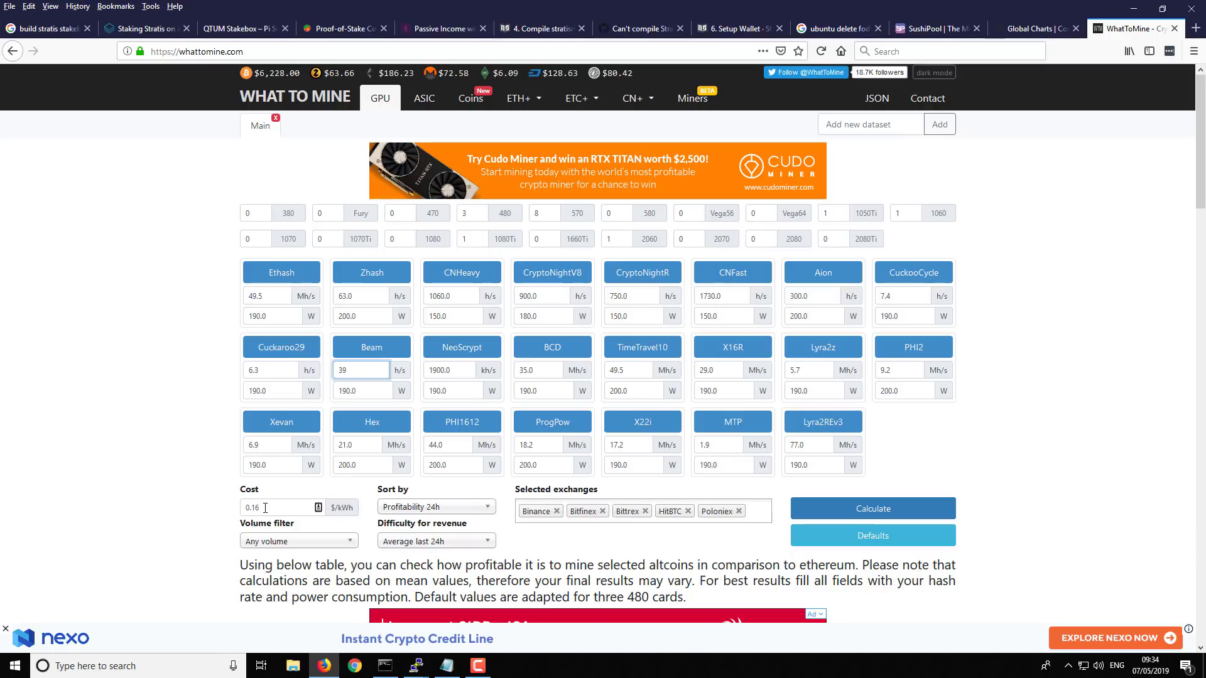
double_click(282, 507)
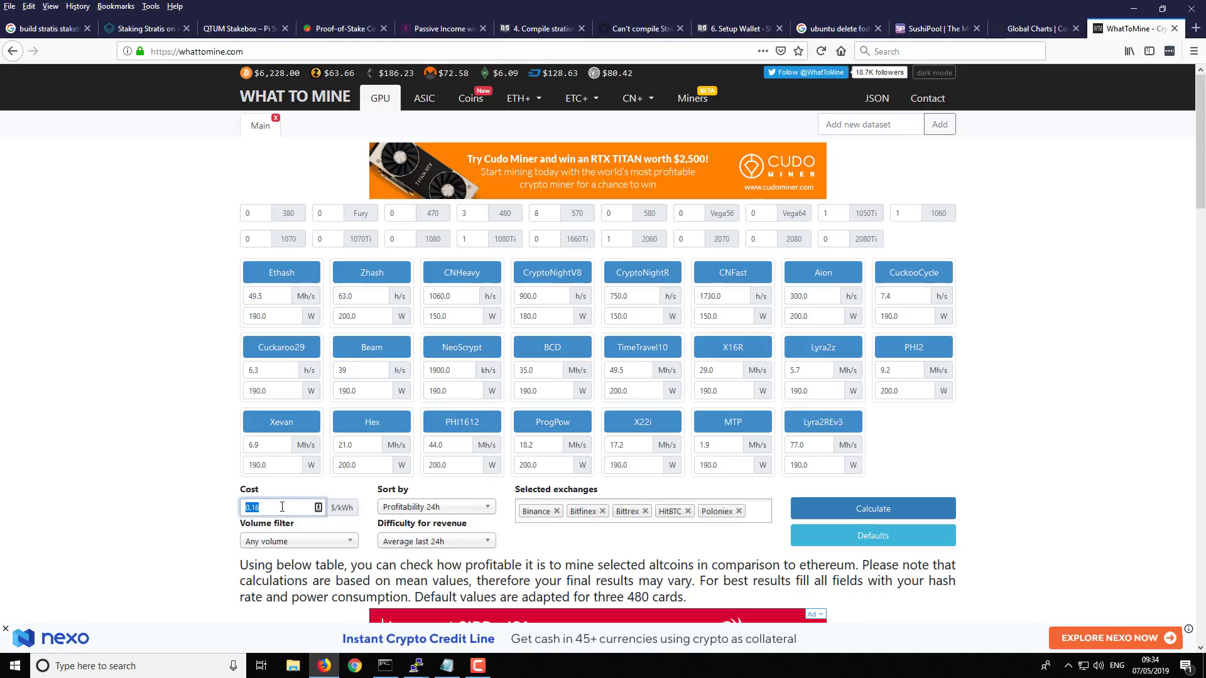
click(270, 507)
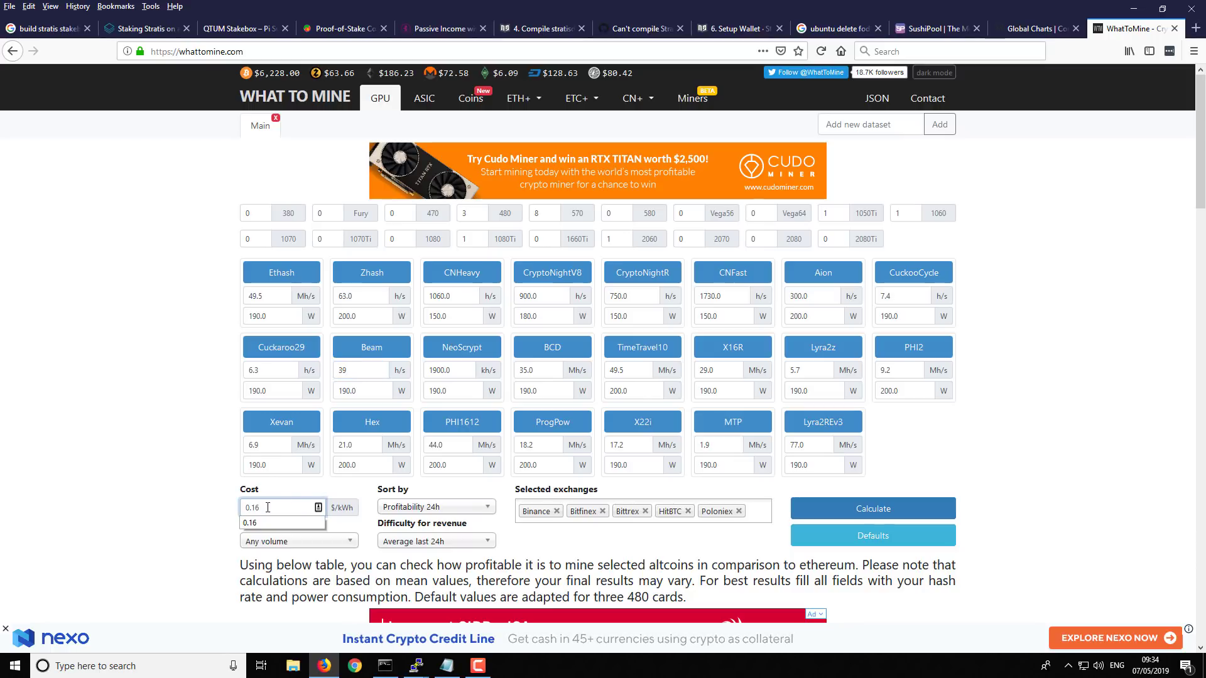
click(841, 509)
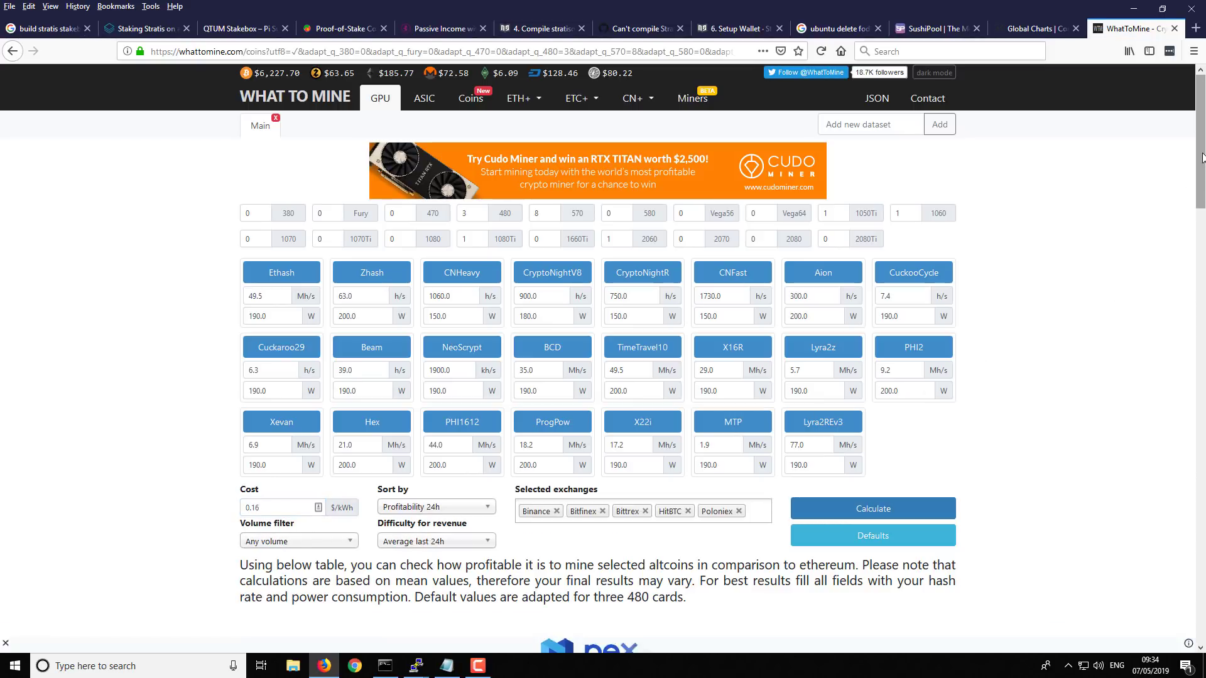
Review the profitability table, with Nicehash-Beam leading at $1.02 daily revenue.
scroll(1201, 176, down, 2)
drag(1201, 176, 1196, 260)
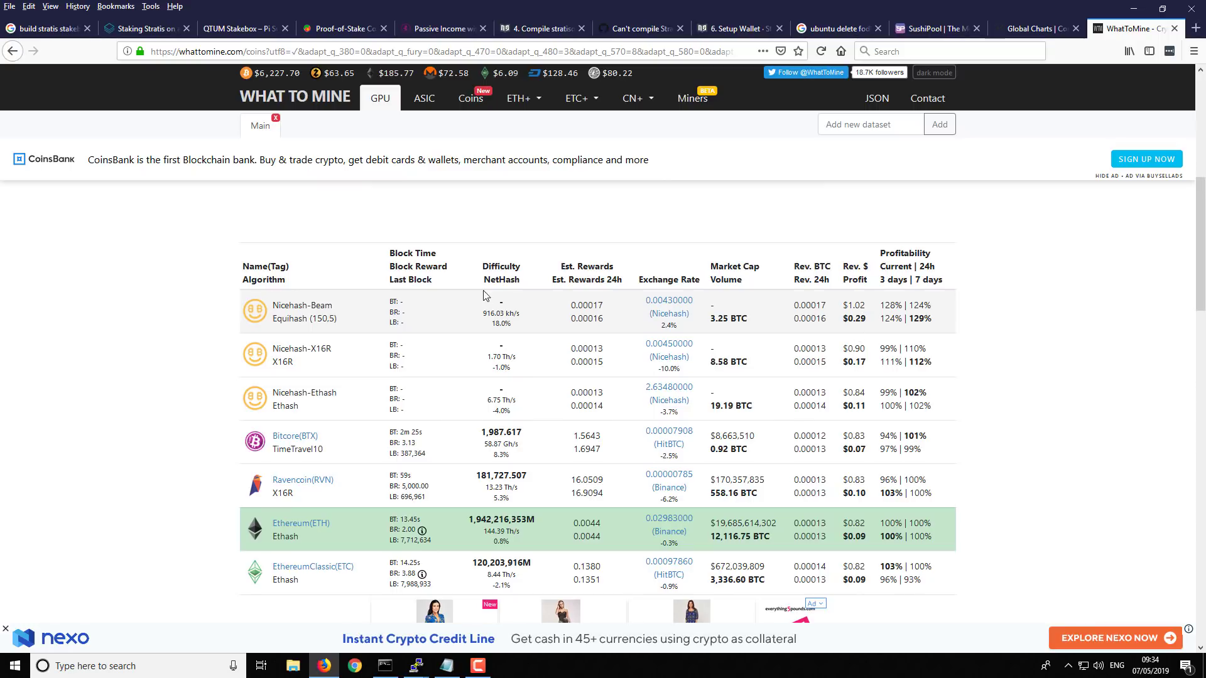
scroll(812, 376, down, 2)
scroll(812, 376, down, 3)
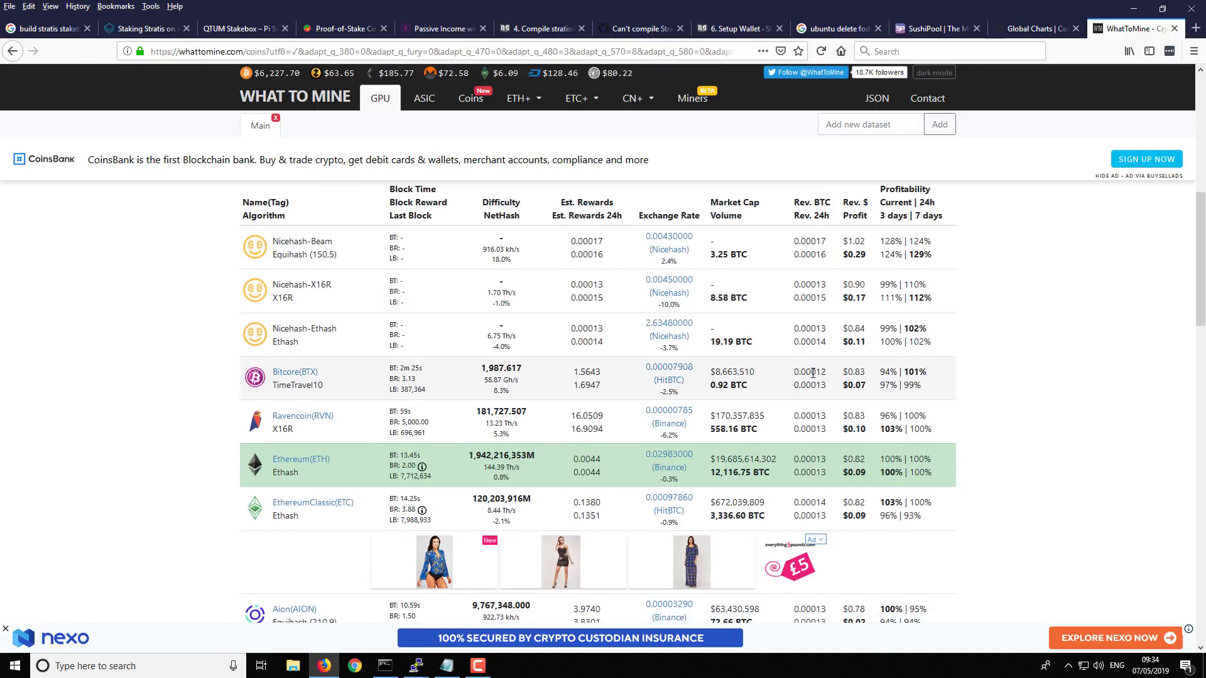
scroll(895, 299, down, 5)
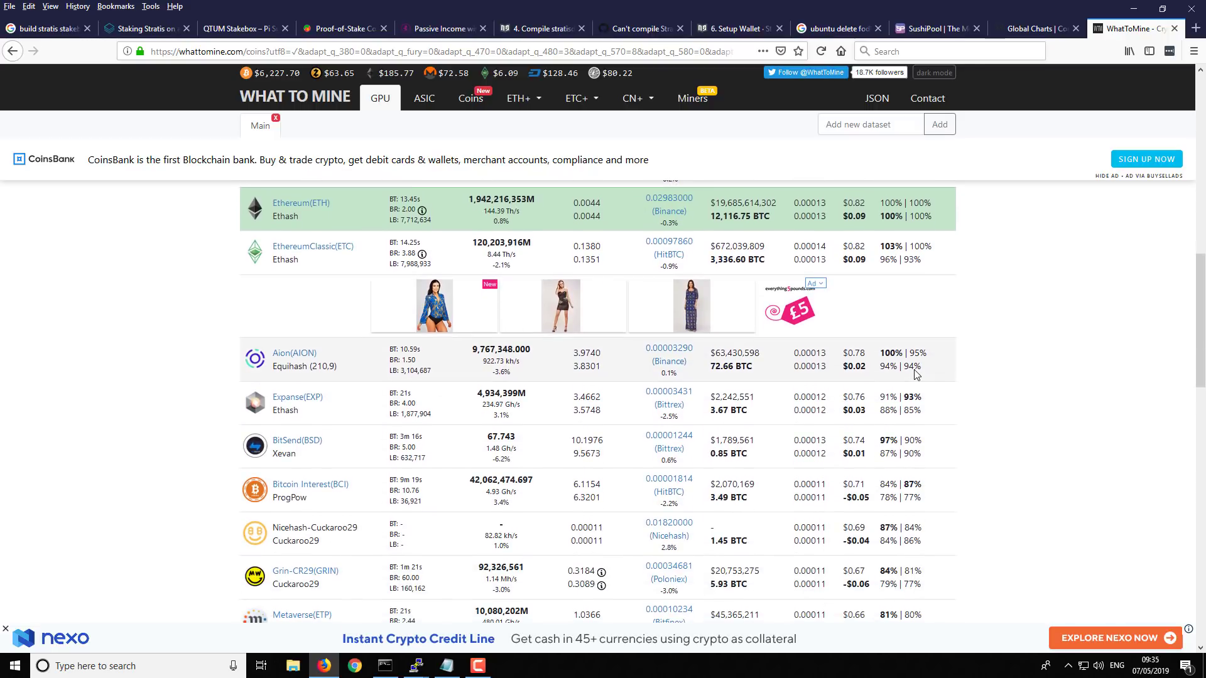
scroll(915, 374, down, 6)
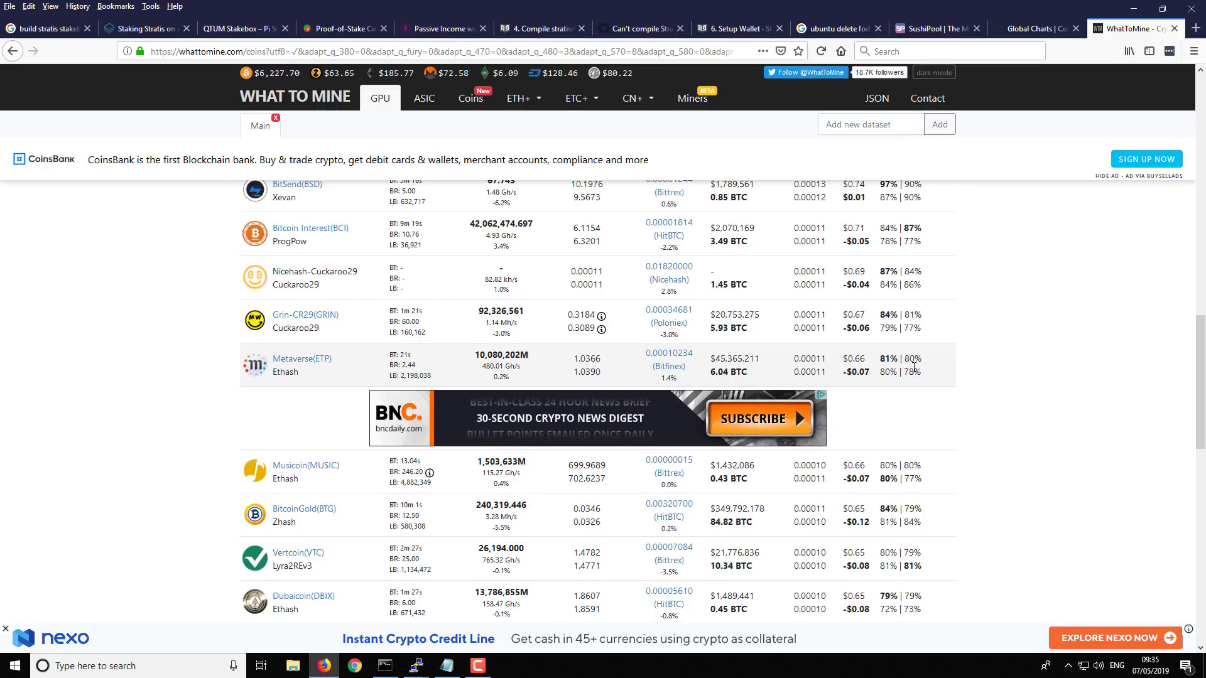
scroll(913, 368, up, 15)
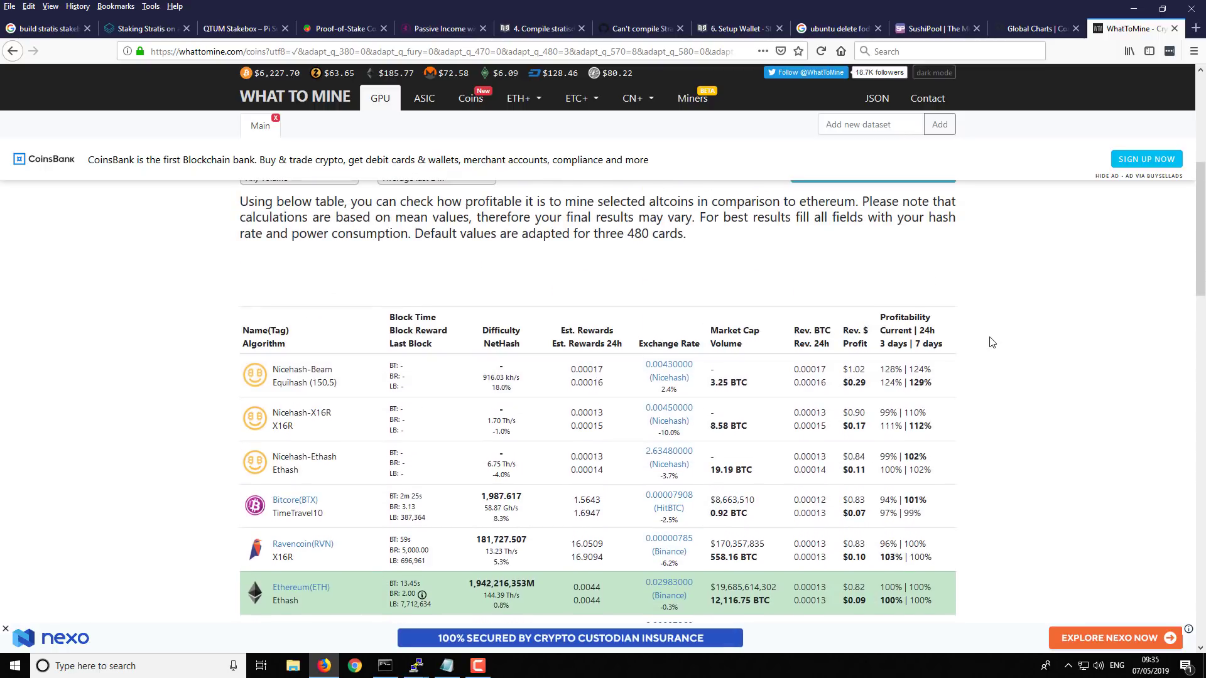
scroll(993, 352, up, 8)
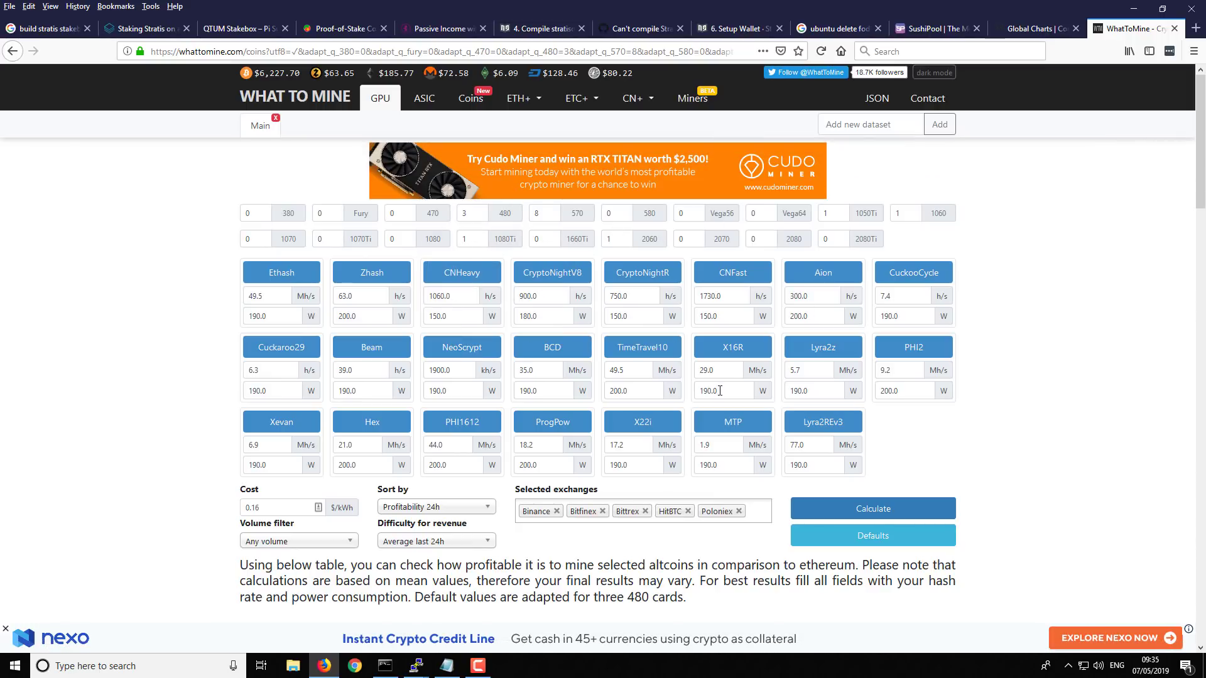
Recalculate and check the refreshed profitability rankings against the Ethereum baseline.
click(842, 507)
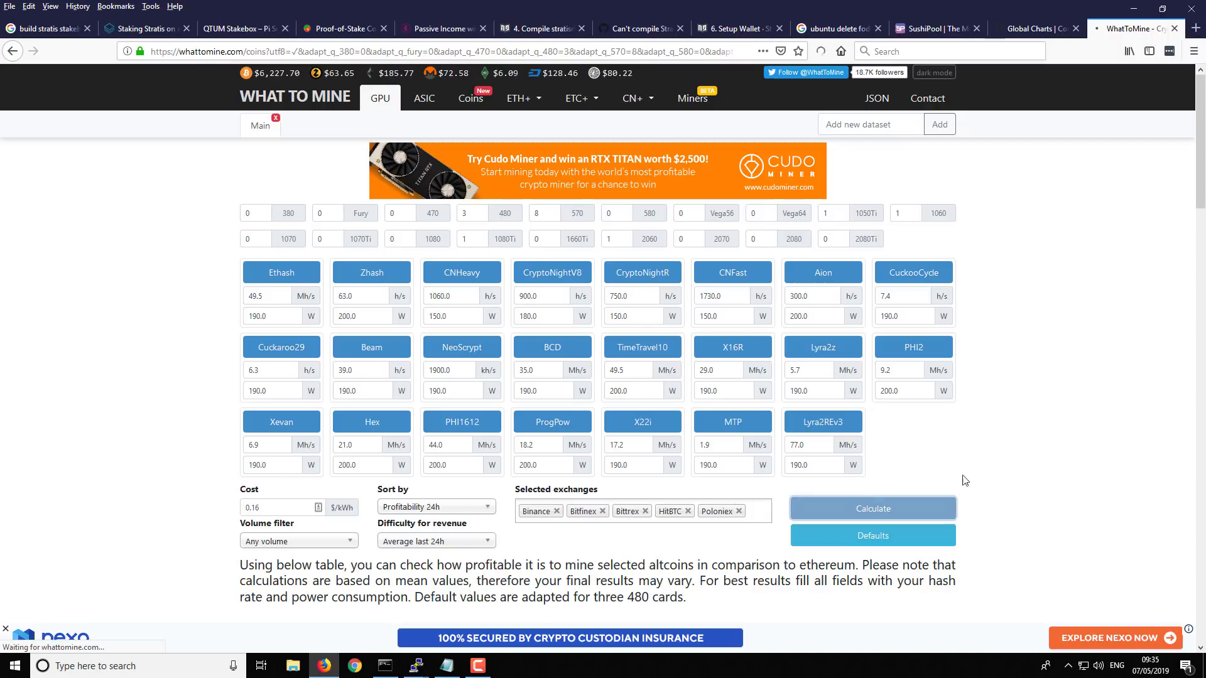
scroll(1015, 378, down, 8)
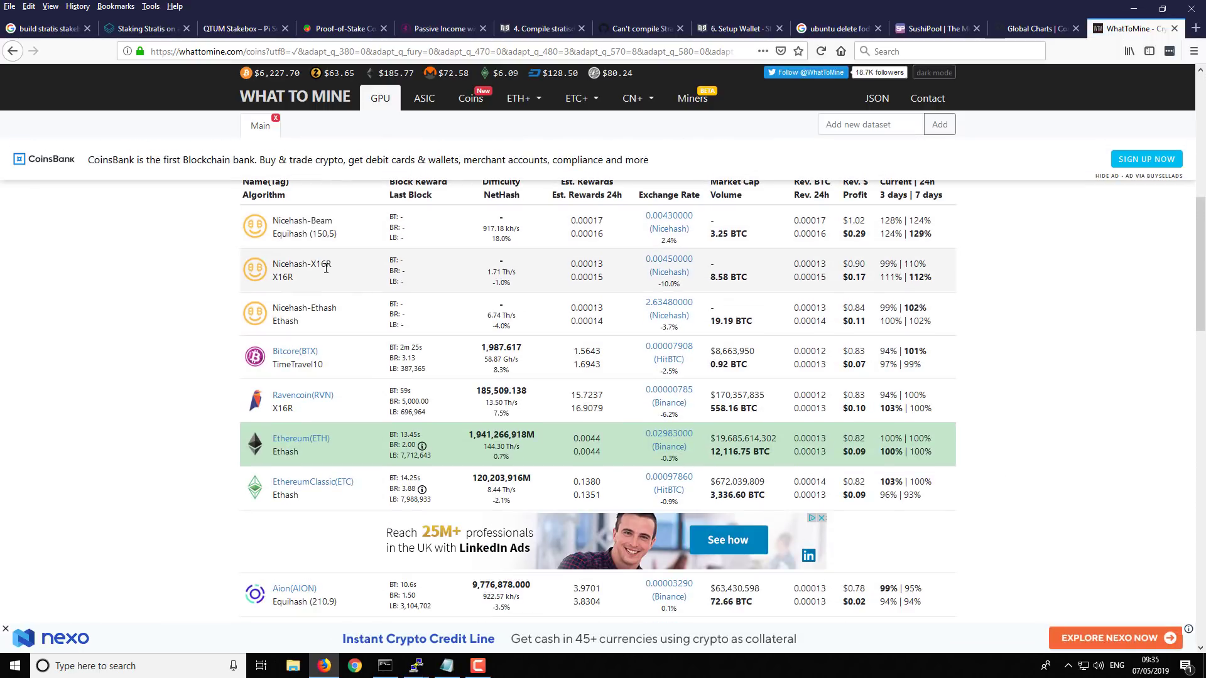
scroll(317, 274, down, 5)
scroll(322, 311, up, 9)
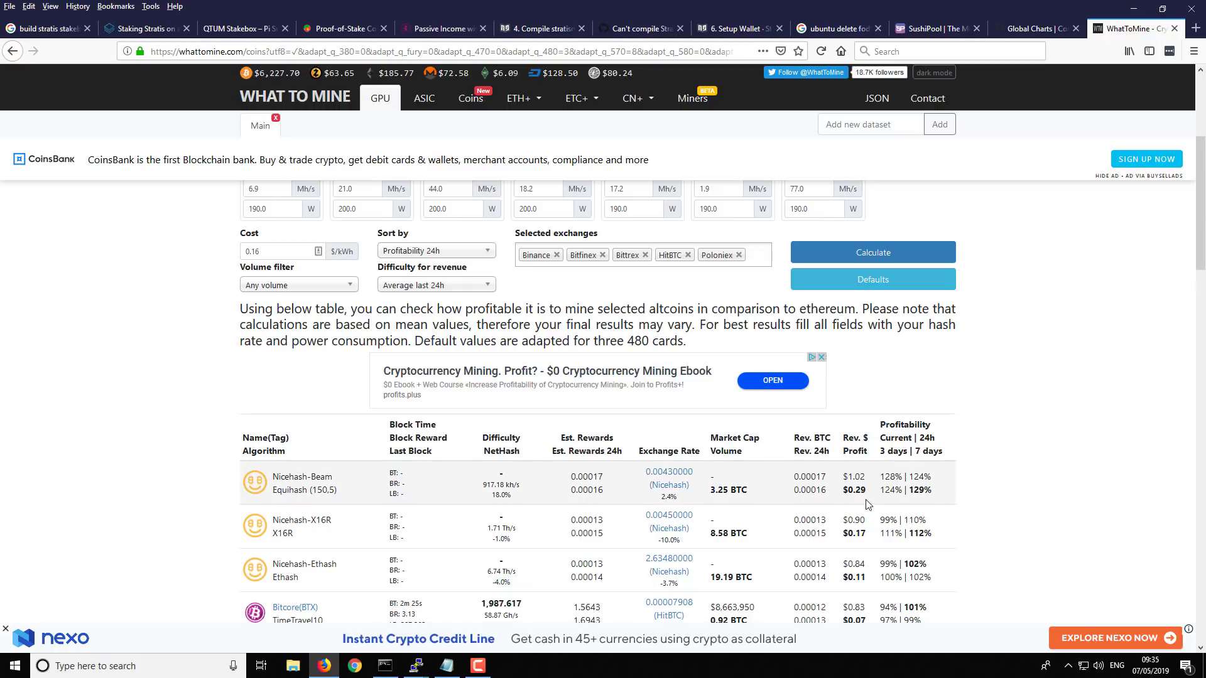
drag(1200, 265, 1200, 252)
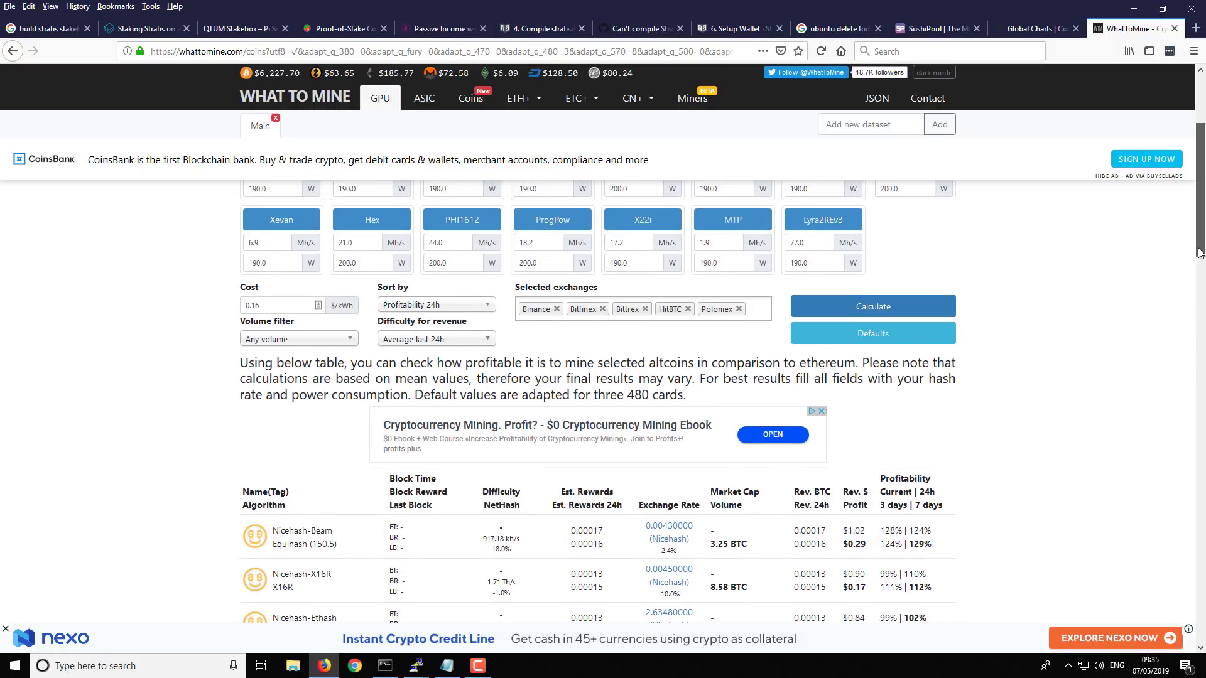
scroll(994, 395, up, 5)
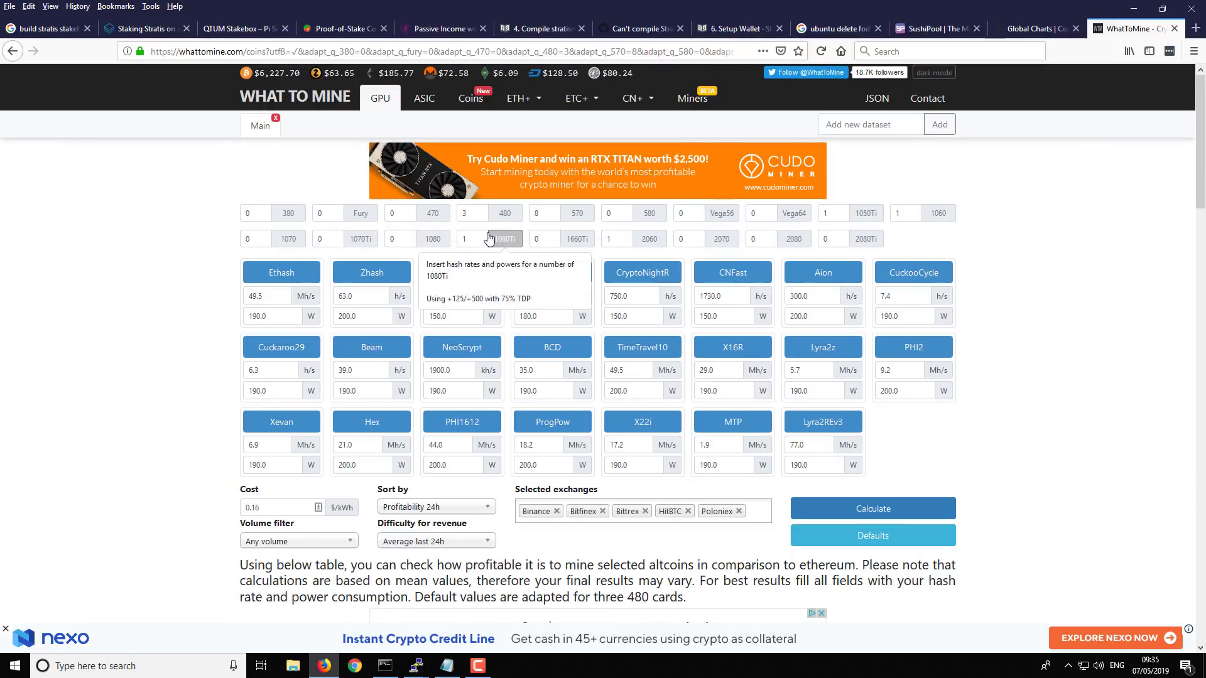
Load the 1060 defaults (Ethash 22.5 Mh/s, Beam 10.5 h/s) and recalculate; Ethereum drops to ~$0.37/day.
mouse_move(428, 243)
click(917, 212)
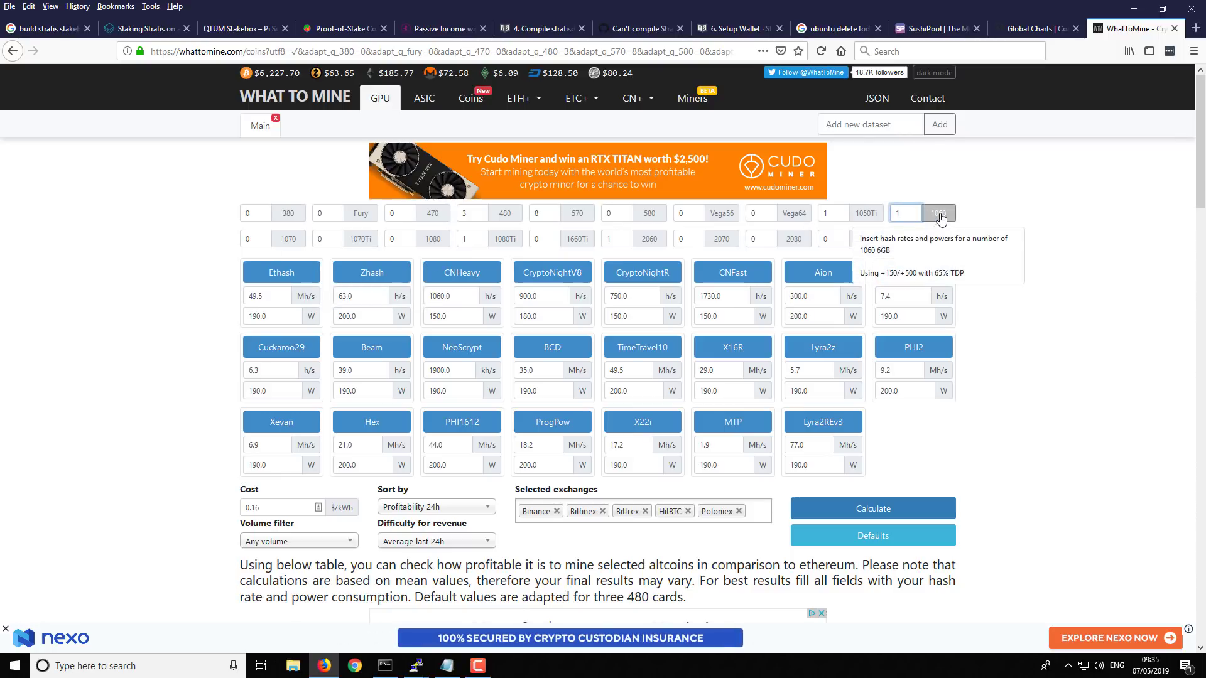
click(939, 214)
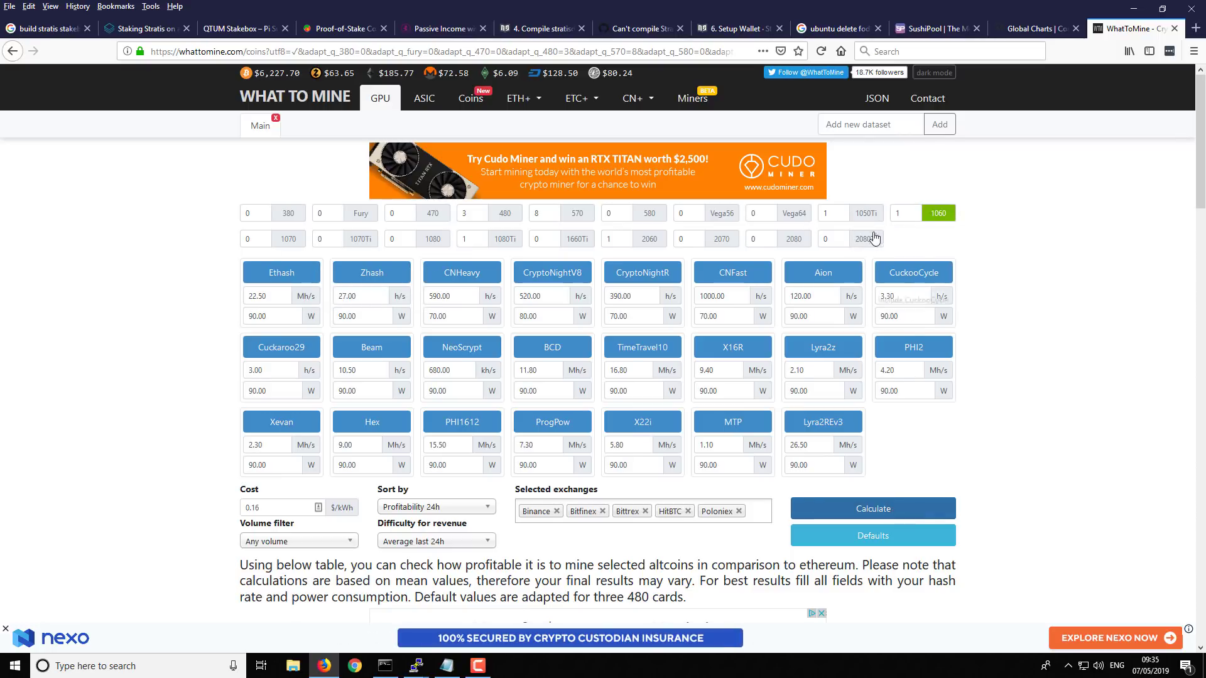
click(873, 508)
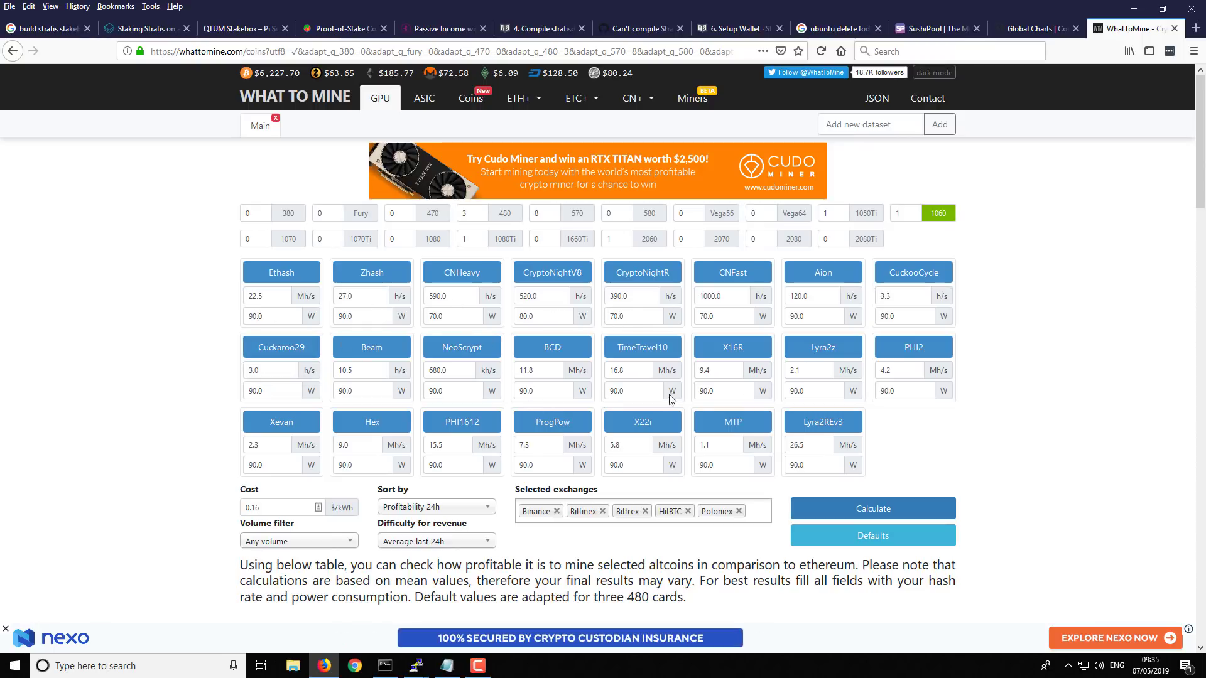
scroll(973, 375, down, 6)
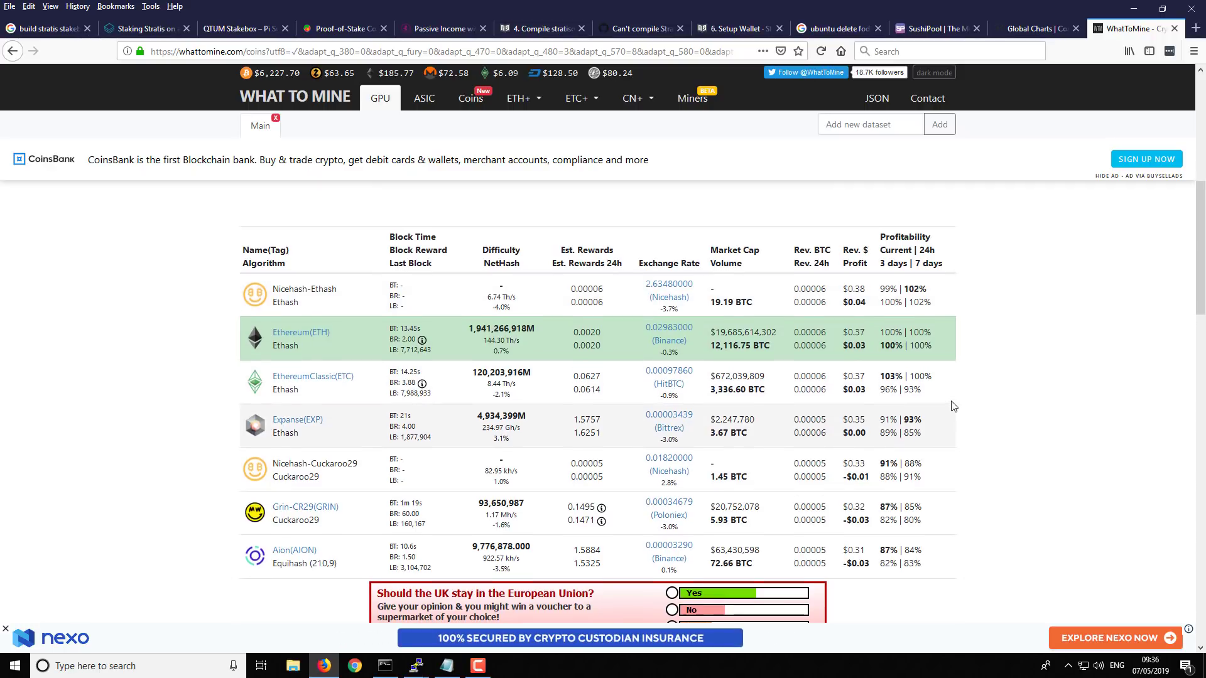
scroll(952, 407, up, 8)
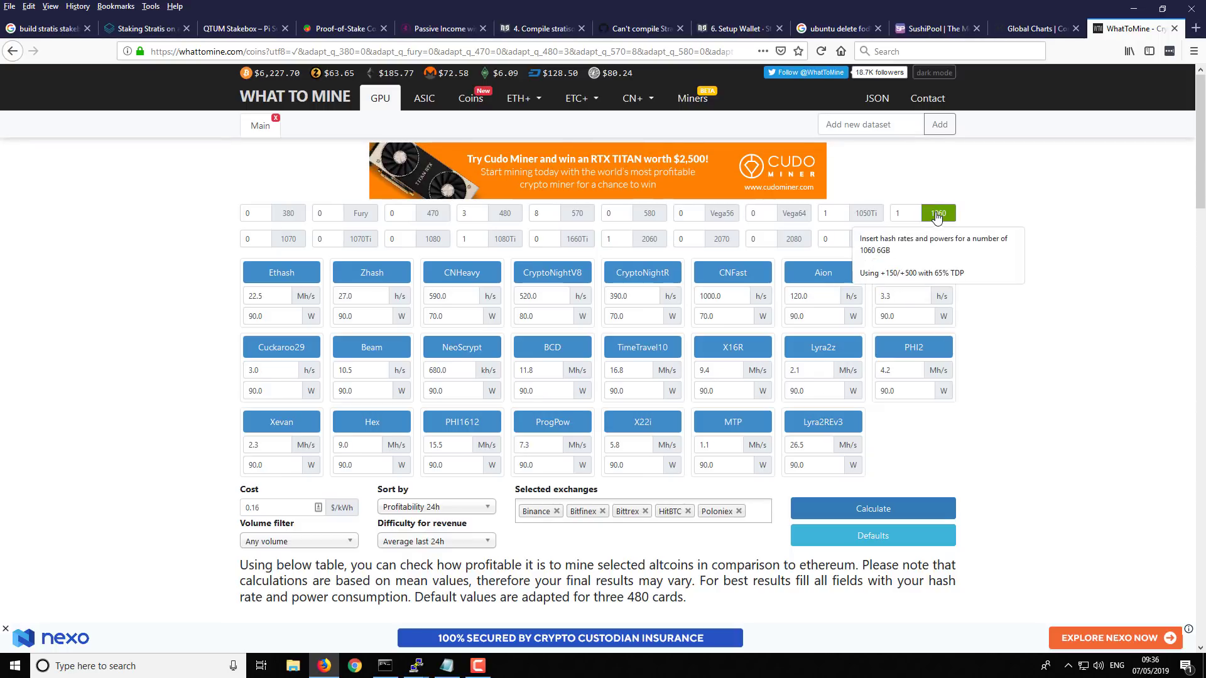
Replace the 1060 figures with one 2080 card's defaults and recalculate.
click(938, 217)
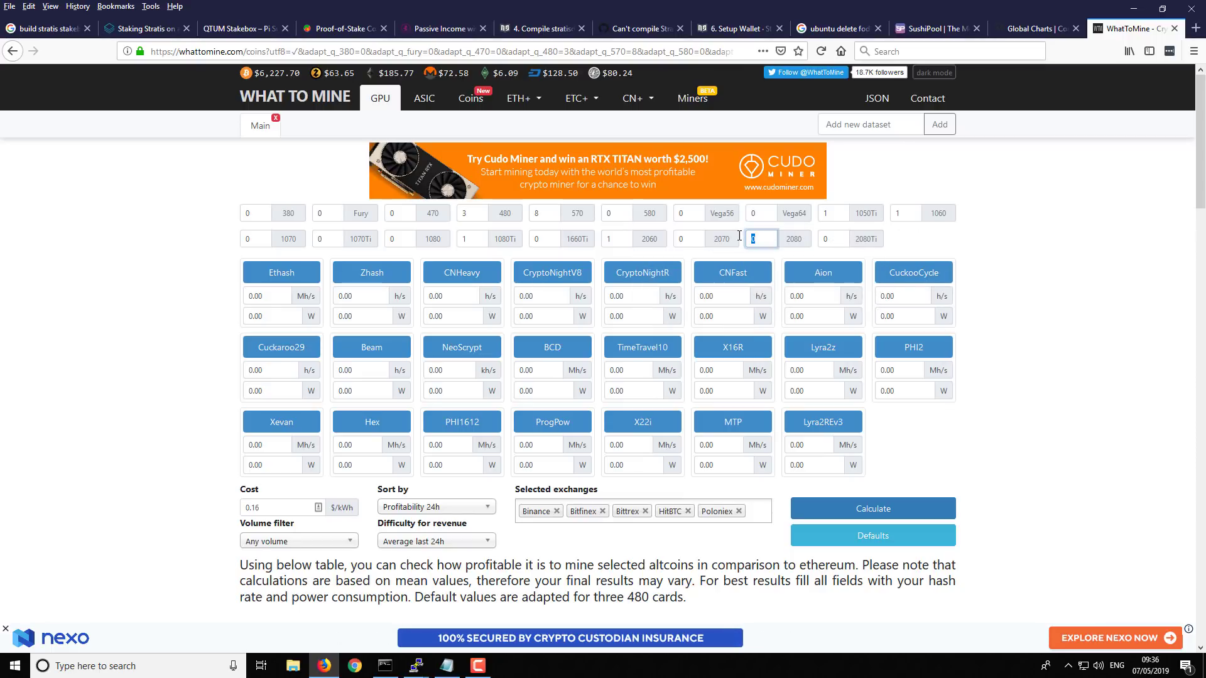
text(1)
click(788, 242)
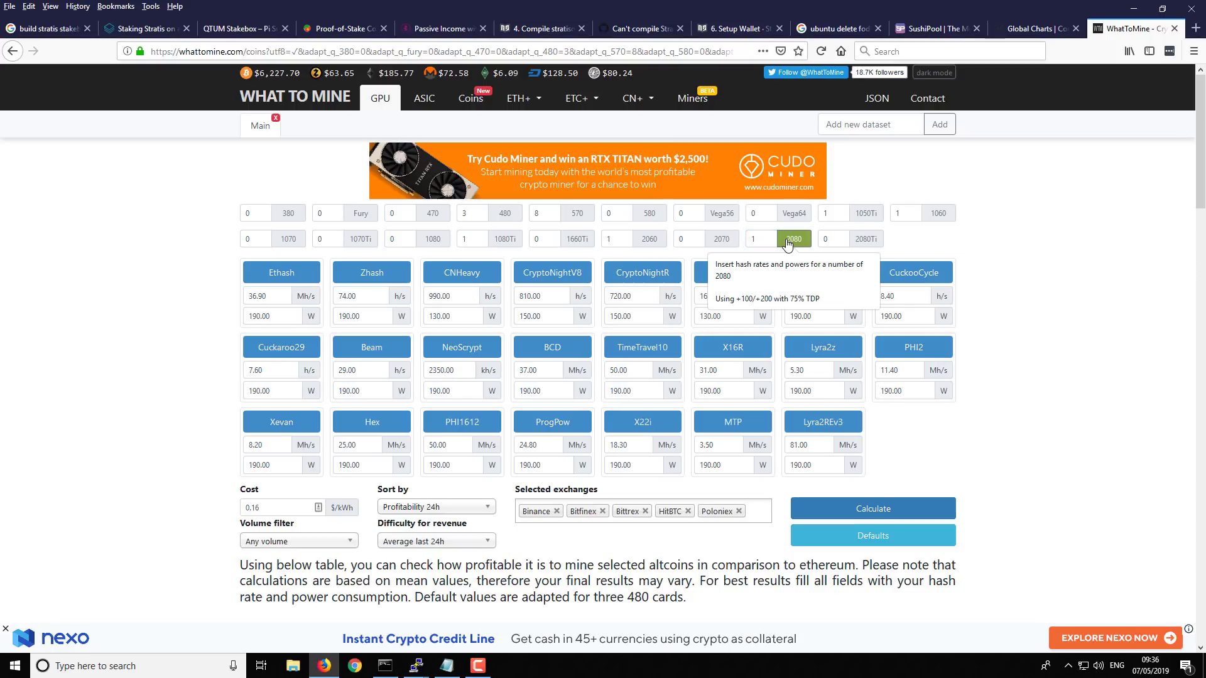
click(866, 509)
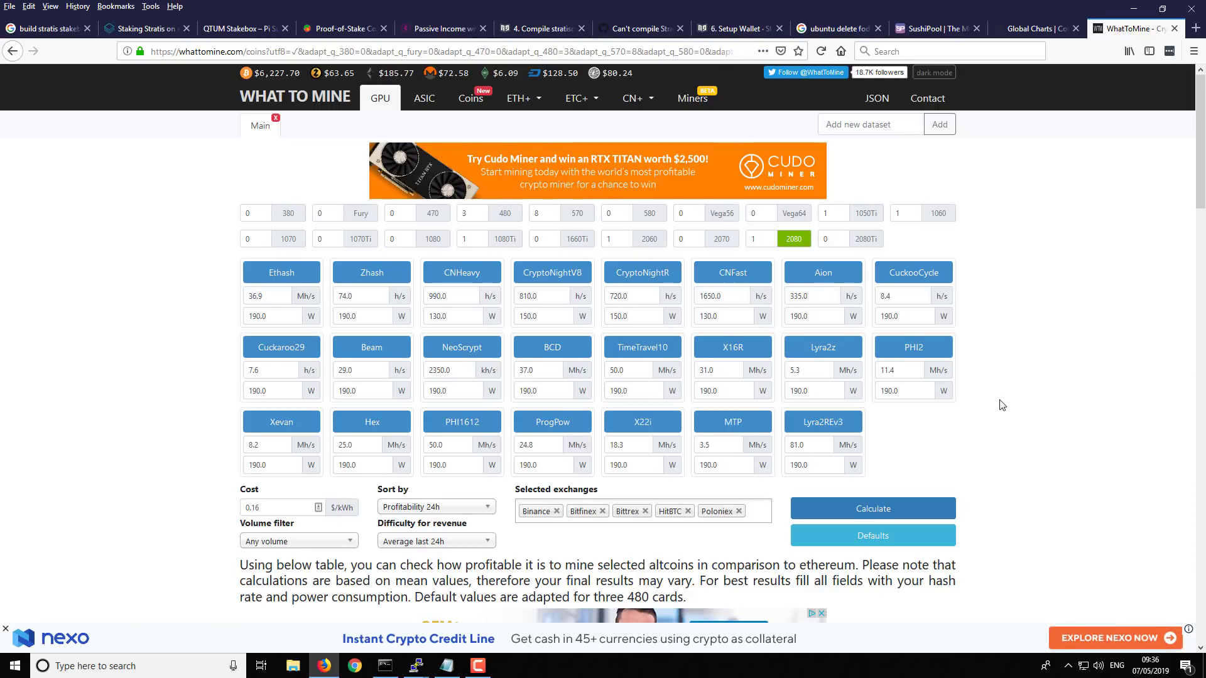
Review the 2080 results: Ethash 36.9 Mh/s, Zcoin (MTP) leading at $0.98 daily revenue.
scroll(1000, 405, down, 2)
scroll(941, 425, down, 2)
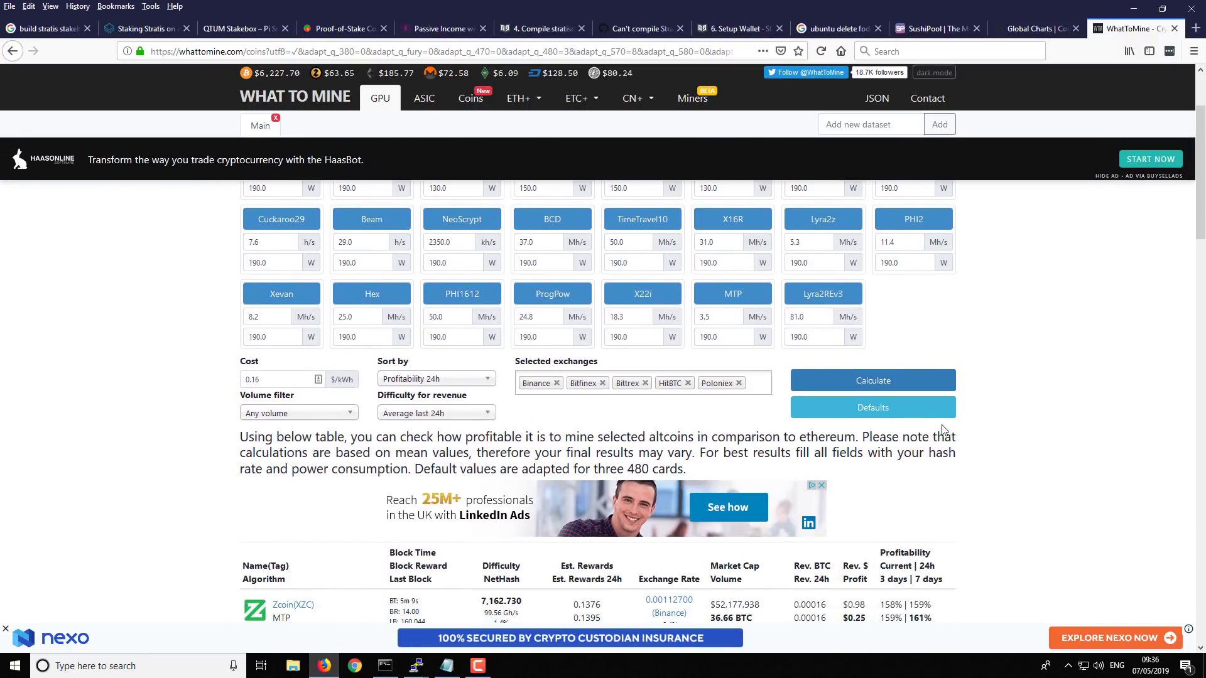
scroll(961, 427, down, 3)
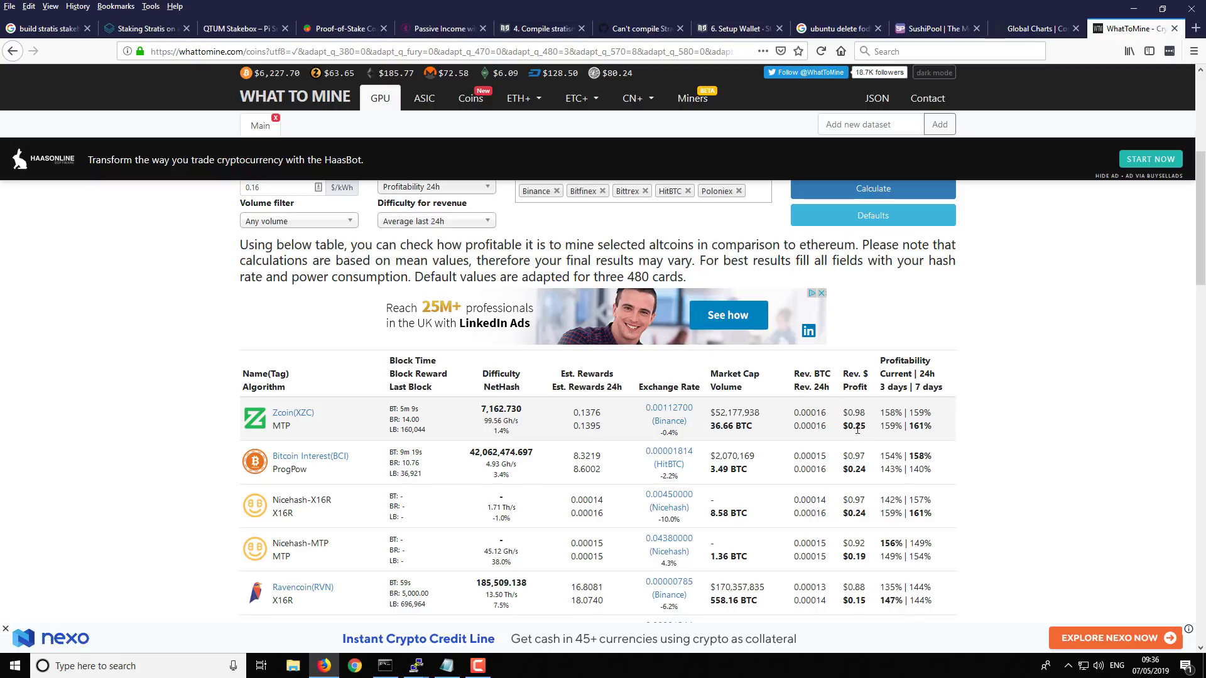
scroll(861, 427, down, 1)
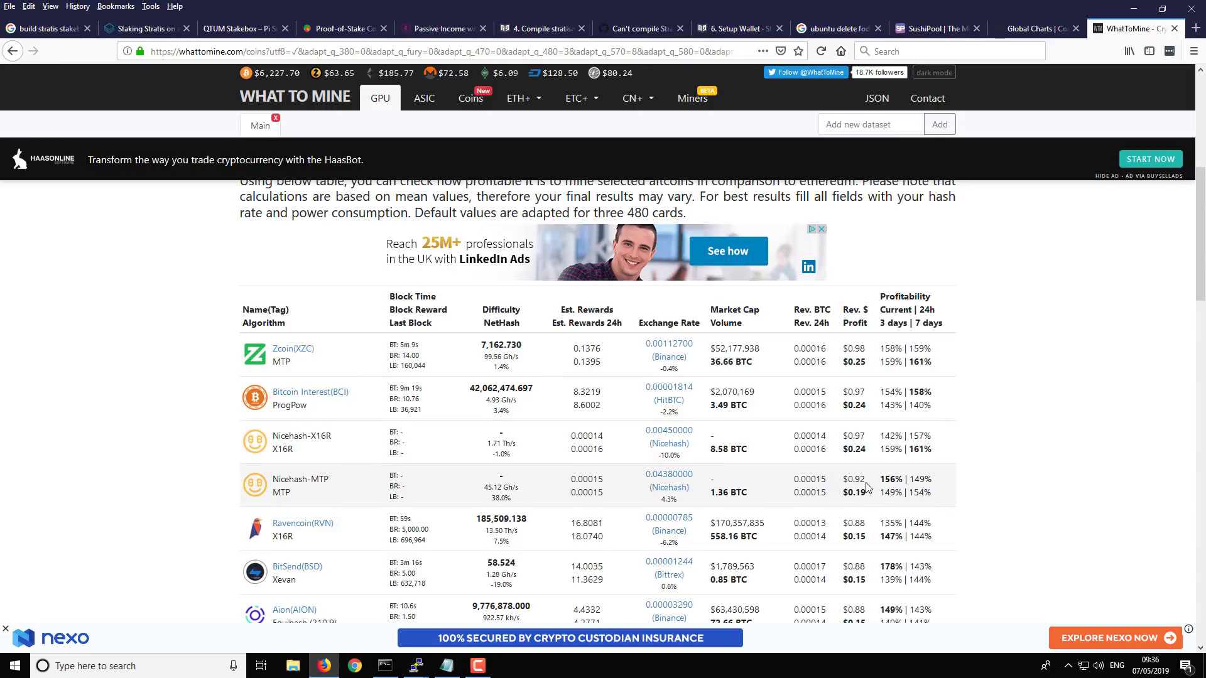
scroll(866, 487, up, 2)
scroll(1032, 460, up, 5)
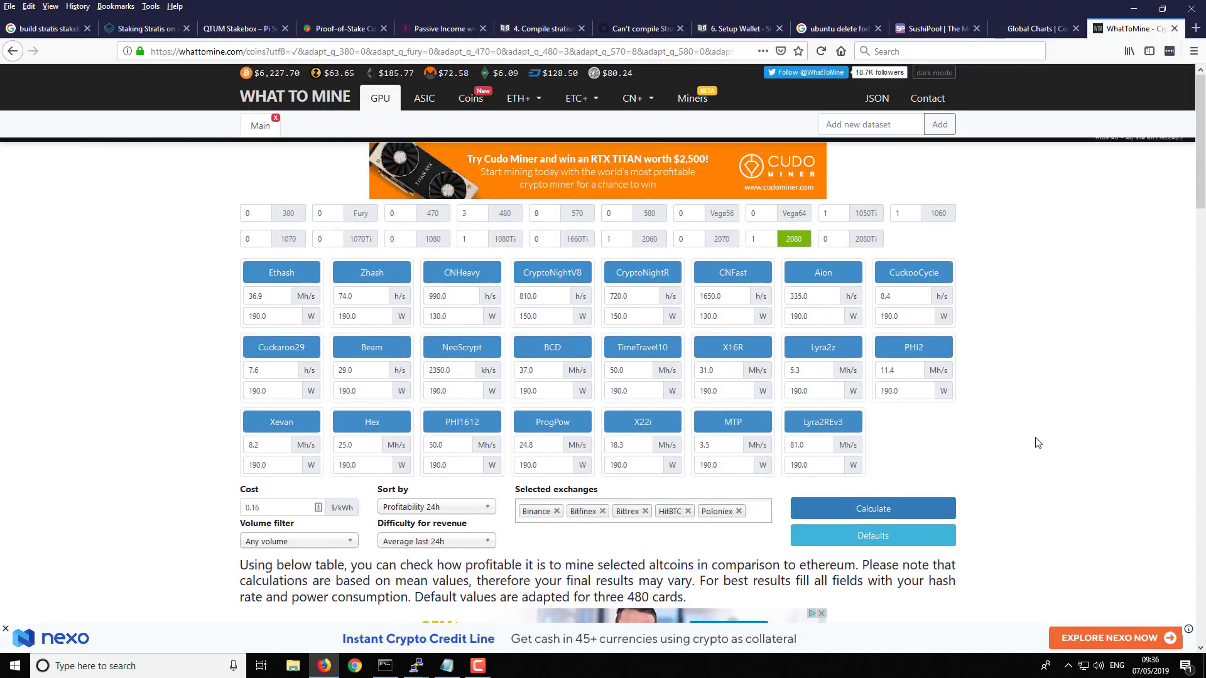
Deselect the 2080, set one 470 card with its presets, and calculate profitability.
click(793, 238)
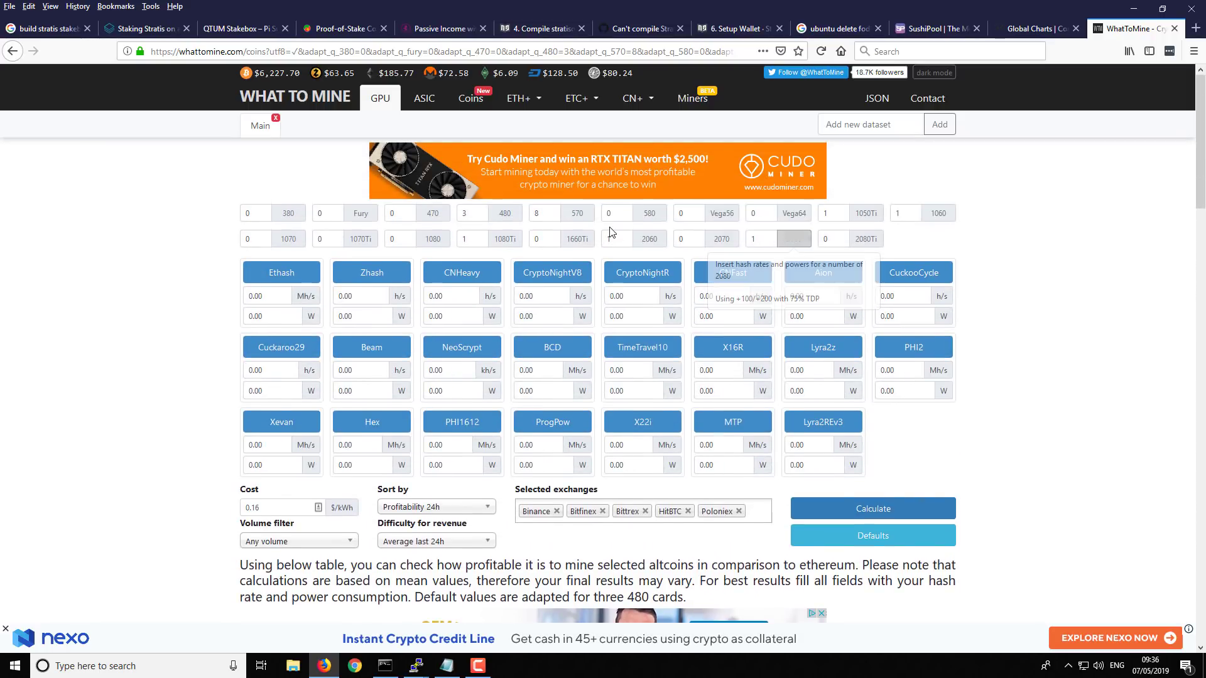
double_click(387, 214)
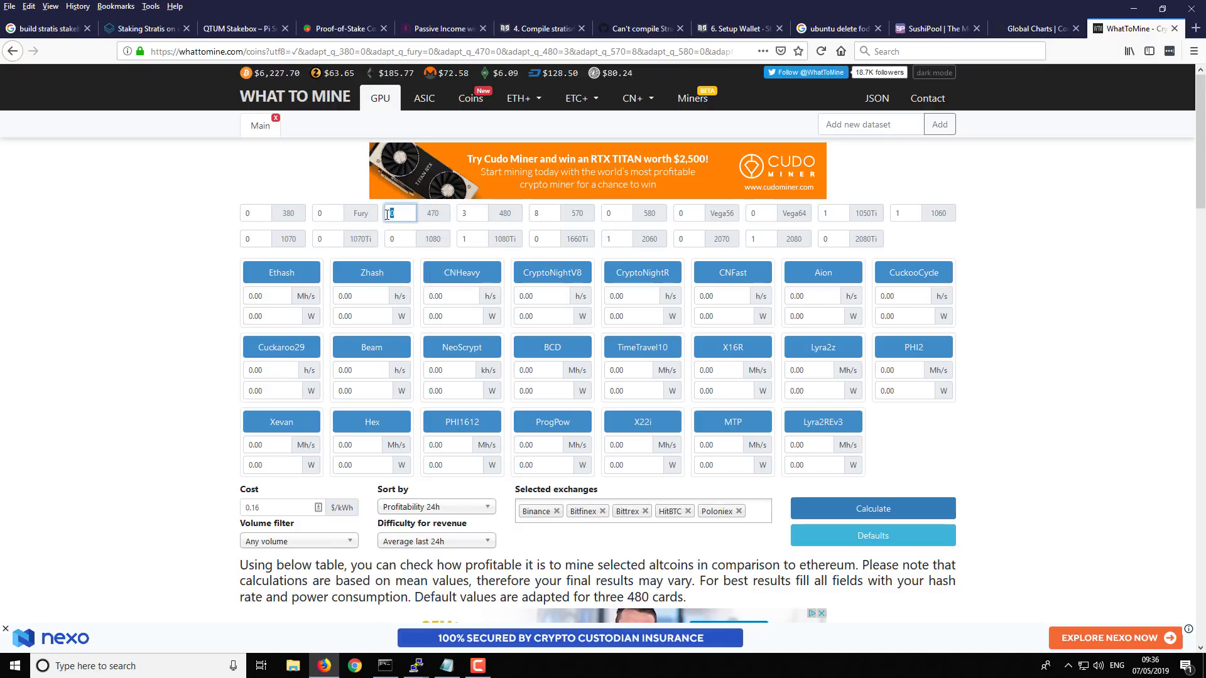
text(1)
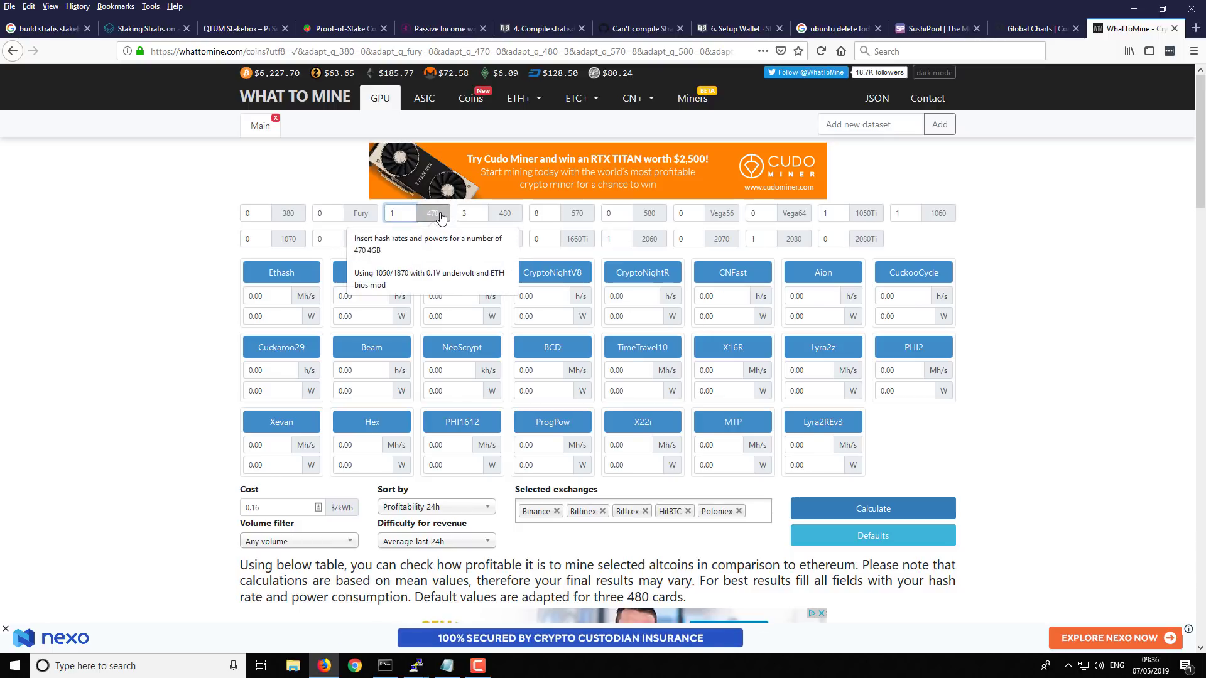
click(442, 216)
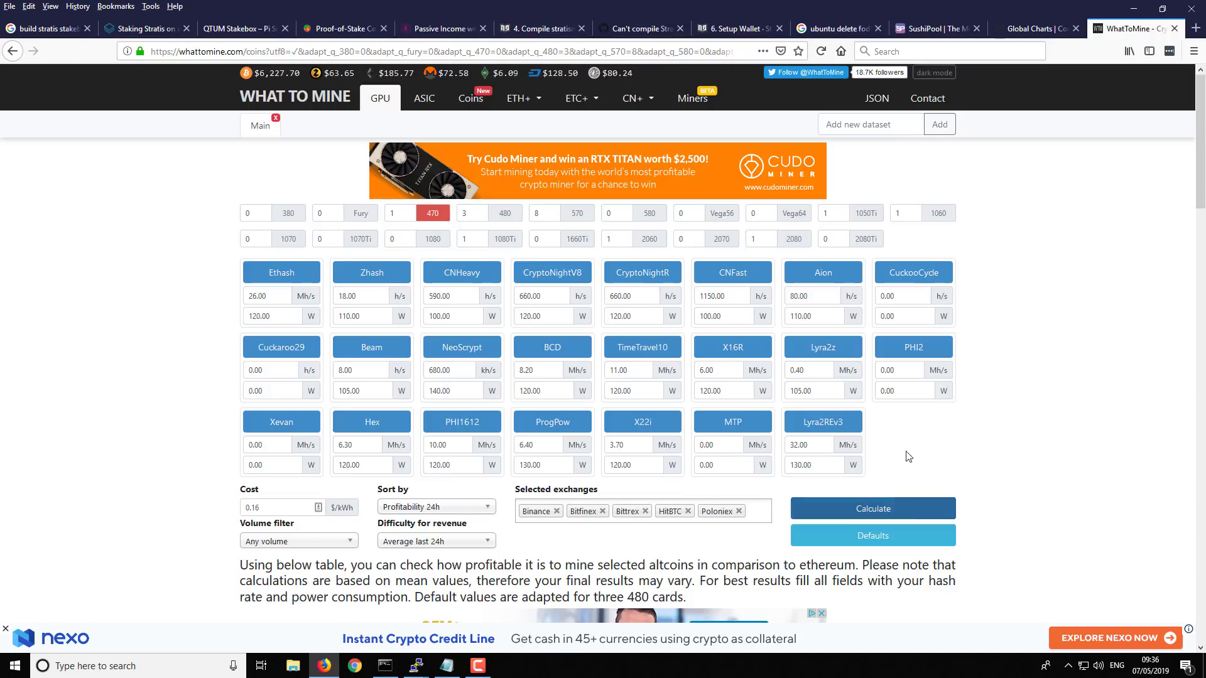
click(886, 514)
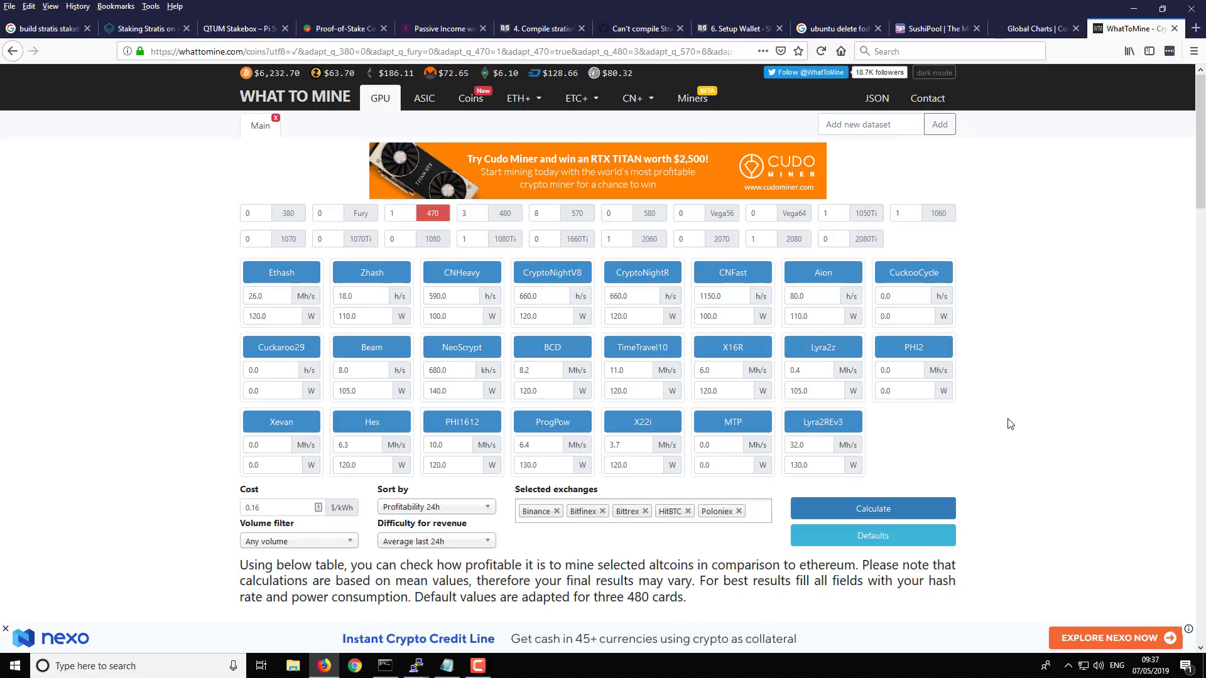
Check Nicehash-Ethash's $0.44 revenue and -$0.02 profit, then clear the 470 presets to 0.00.
scroll(1021, 452, down, 3)
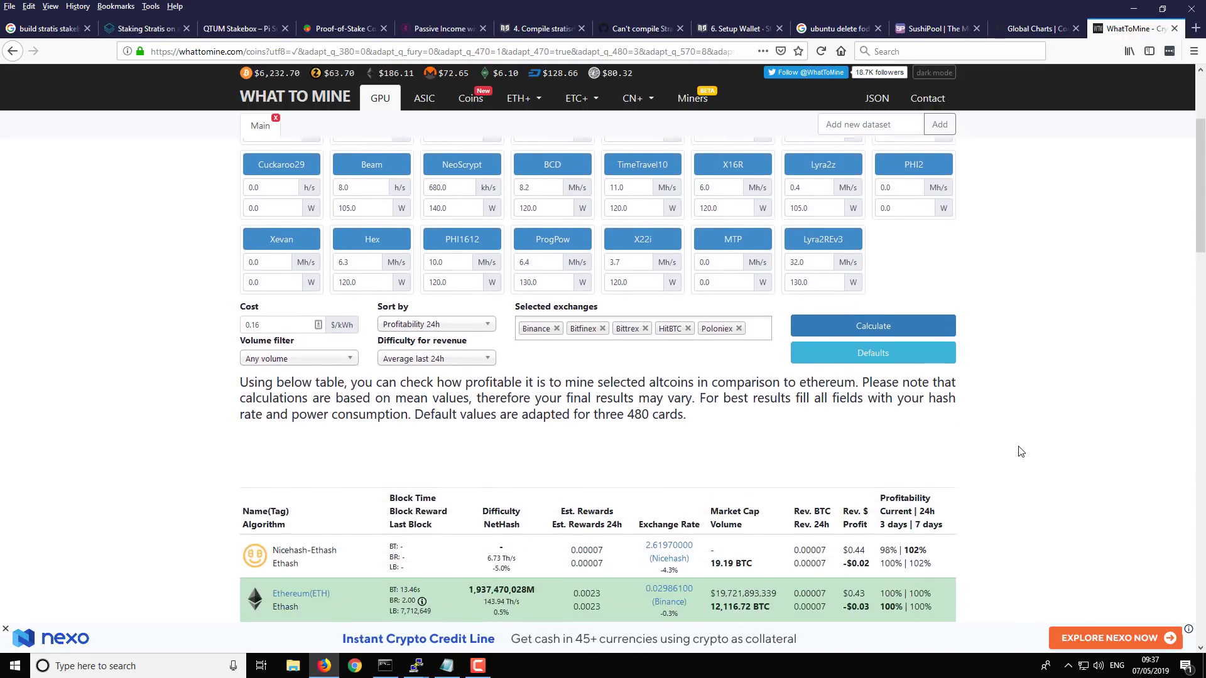
scroll(1020, 451, down, 2)
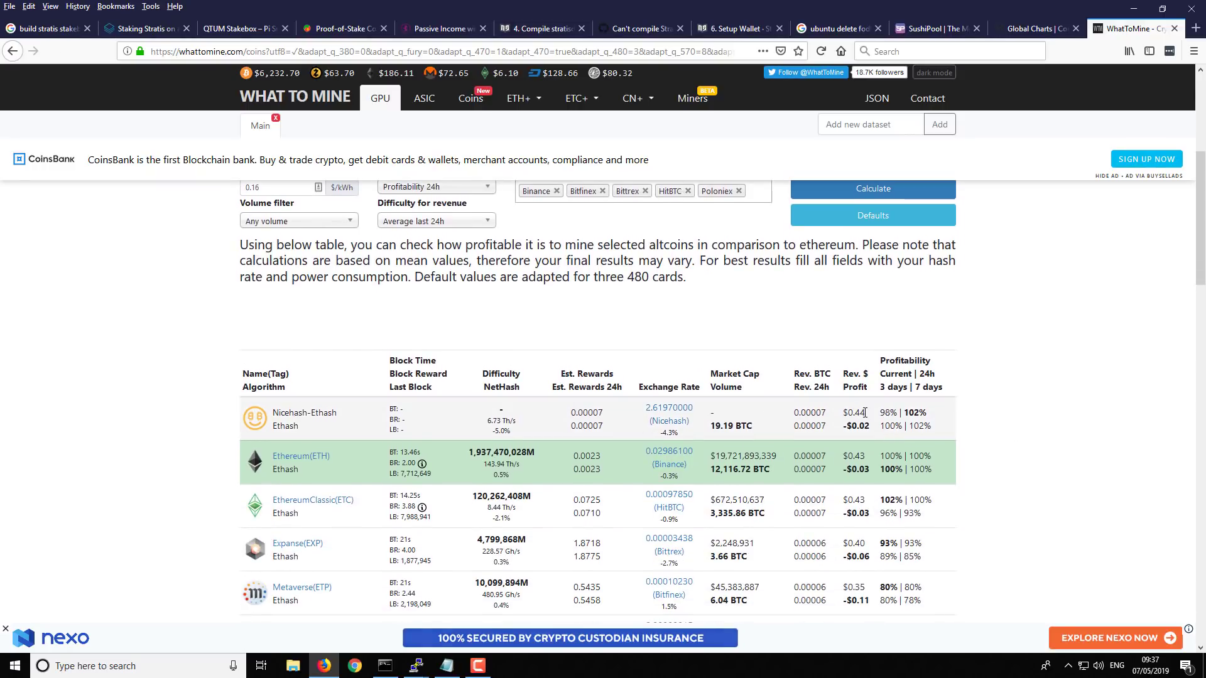
drag(864, 412, 854, 413)
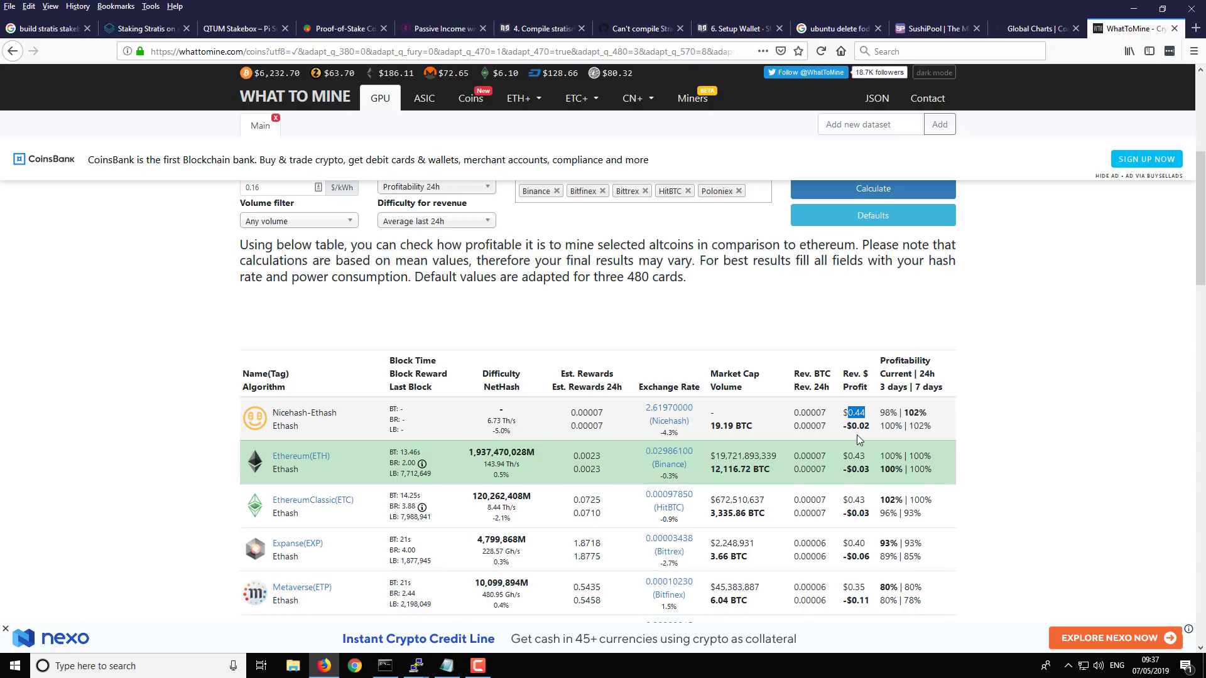
drag(870, 426, 847, 427)
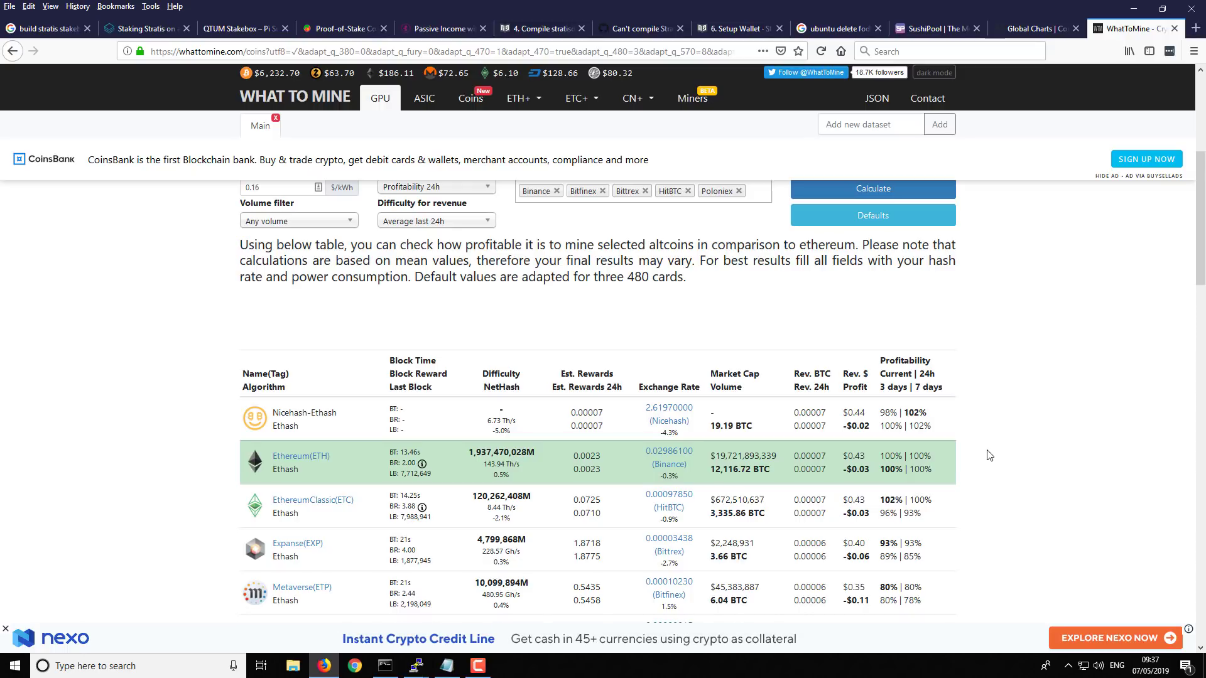
scroll(989, 456, down, 2)
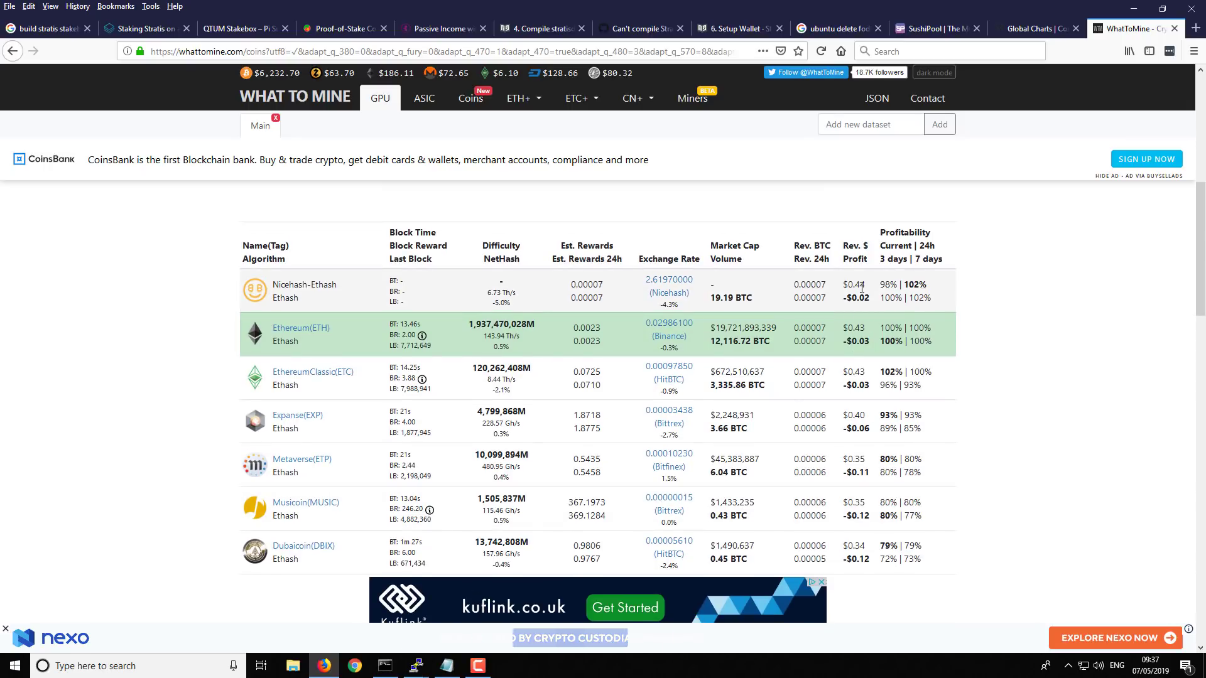
scroll(855, 301, up, 3)
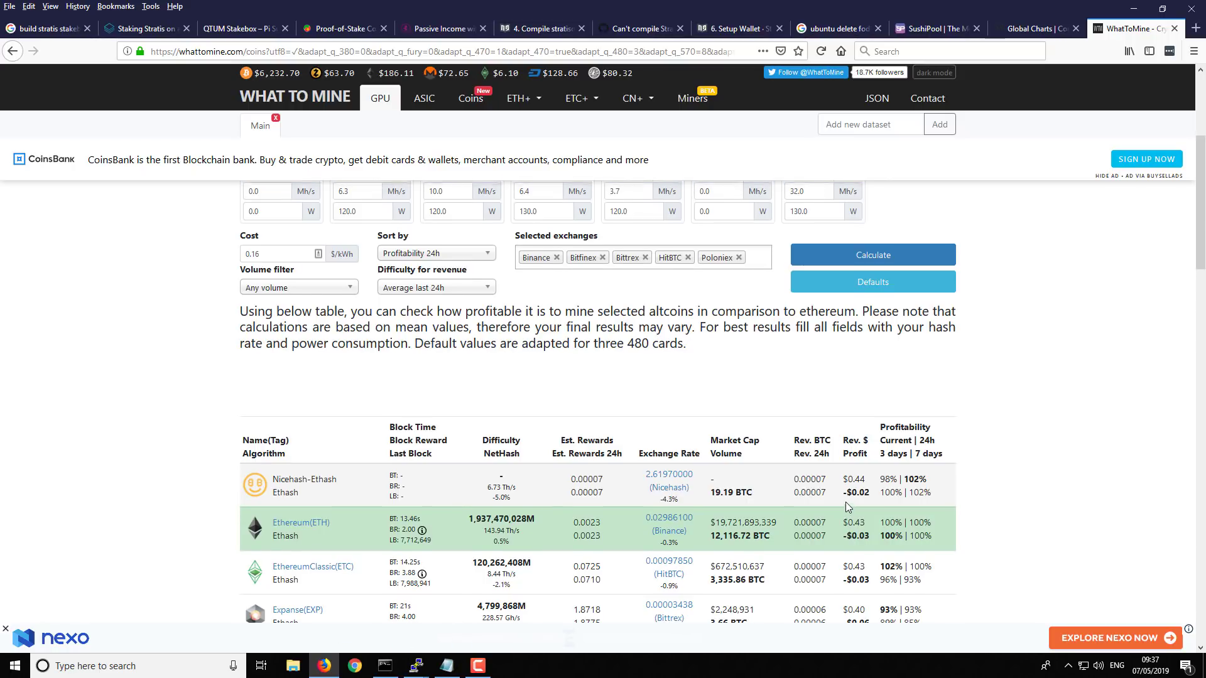
scroll(846, 503, up, 4)
click(867, 529)
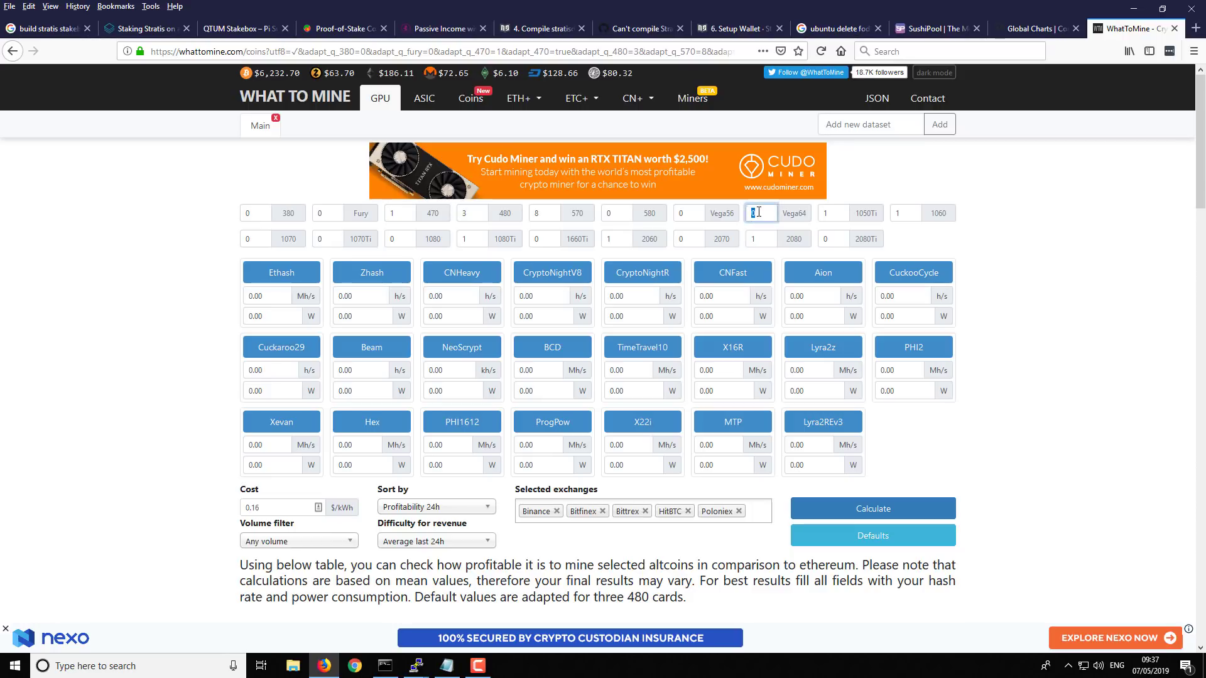
Calculate for one Vega64 (Ethash 40.0 Mh/s at 230 W) and review; Monero leads at $0.84.
text(1)
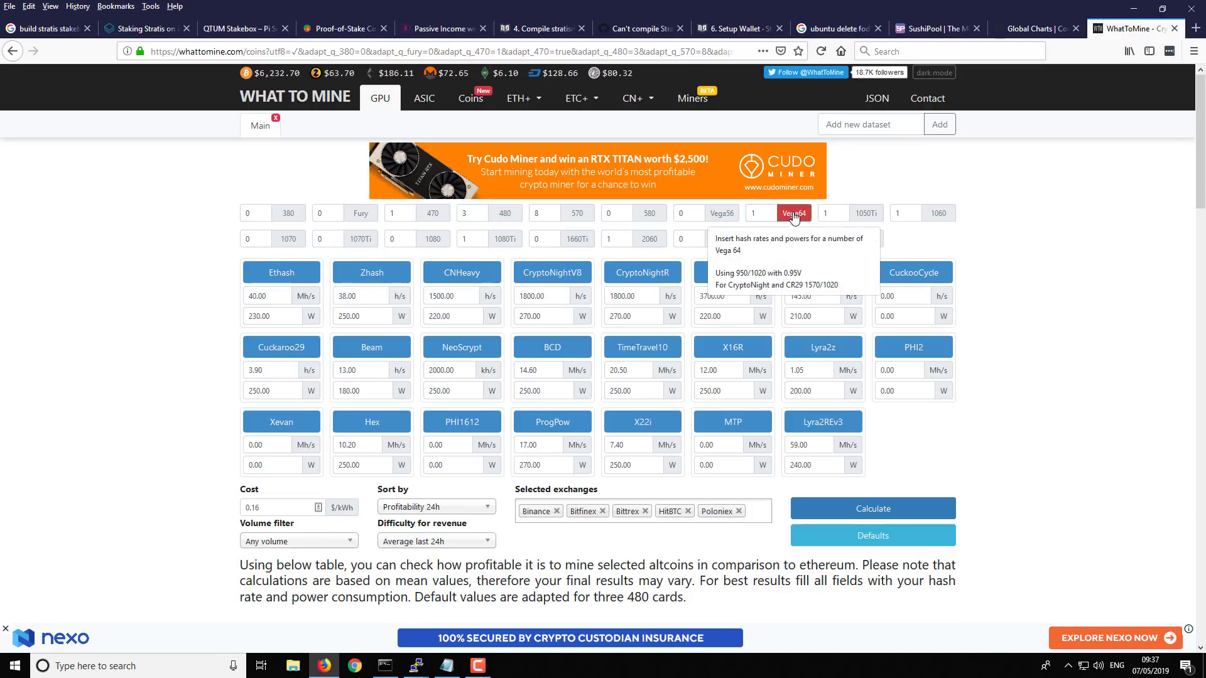
click(875, 506)
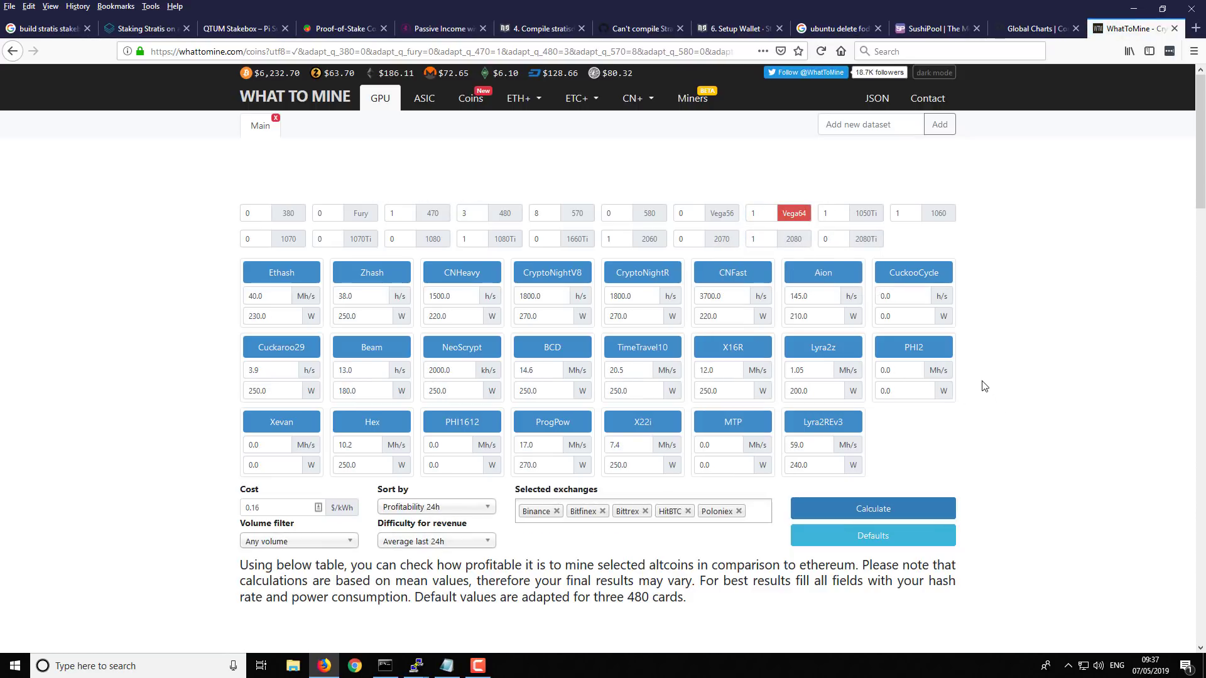
scroll(981, 373, down, 7)
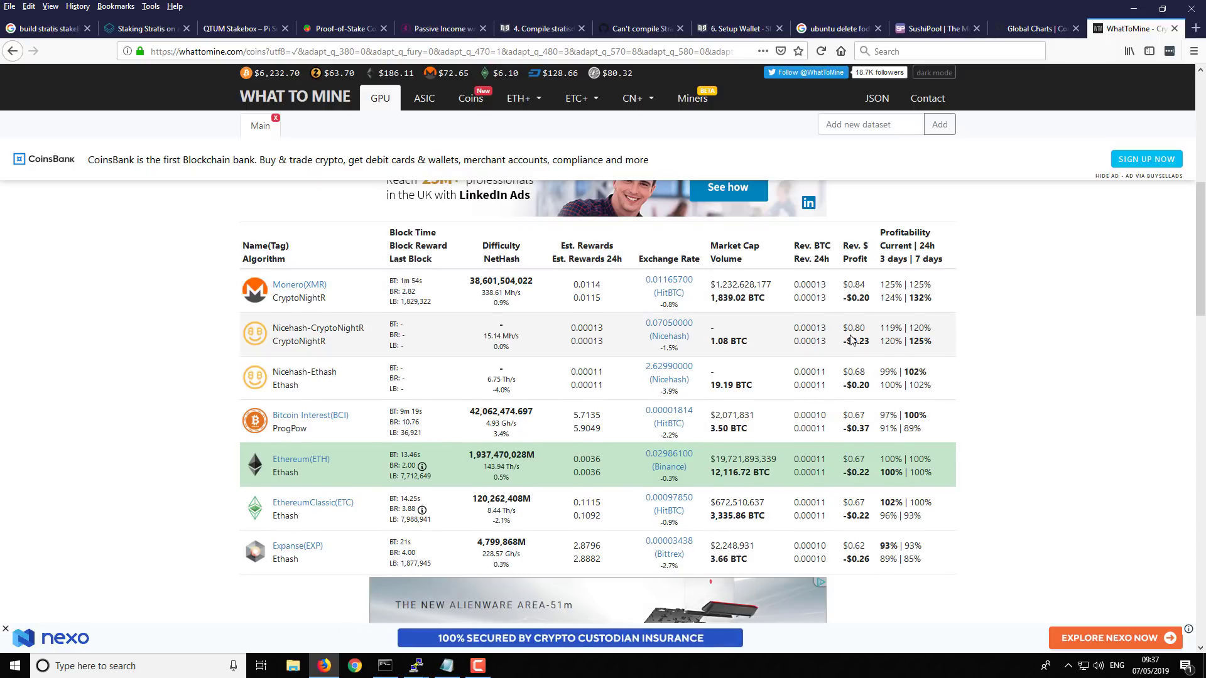
scroll(851, 340, down, 3)
scroll(854, 346, up, 4)
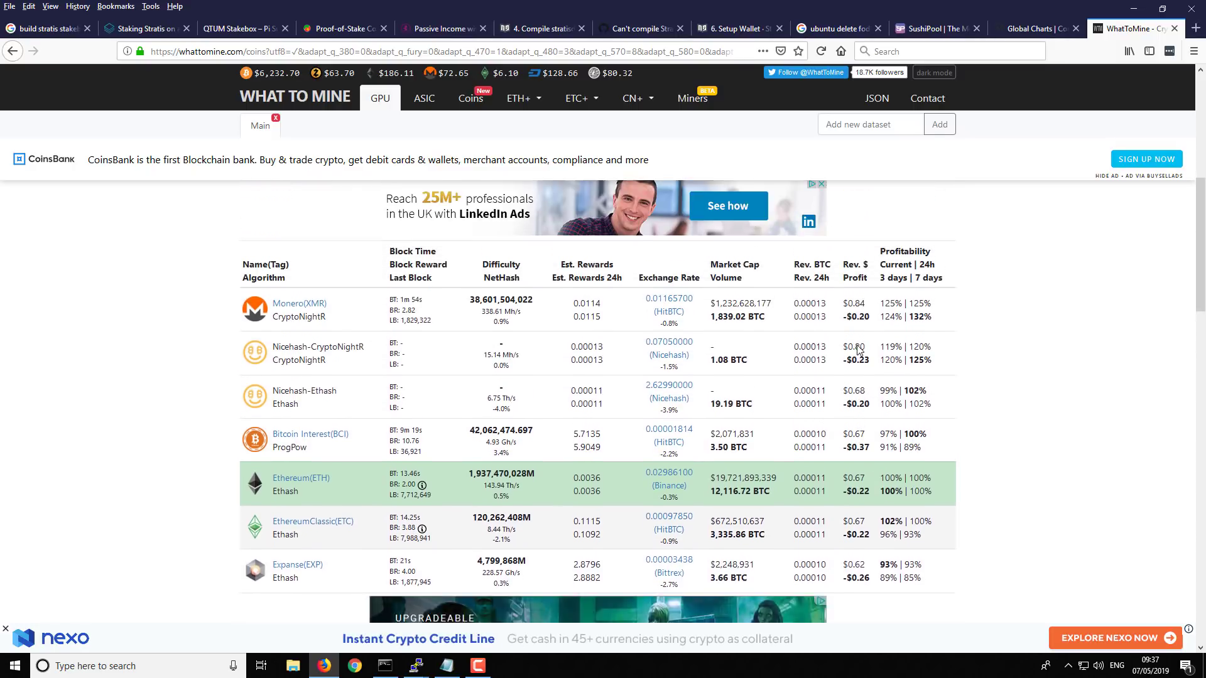
scroll(857, 350, up, 1)
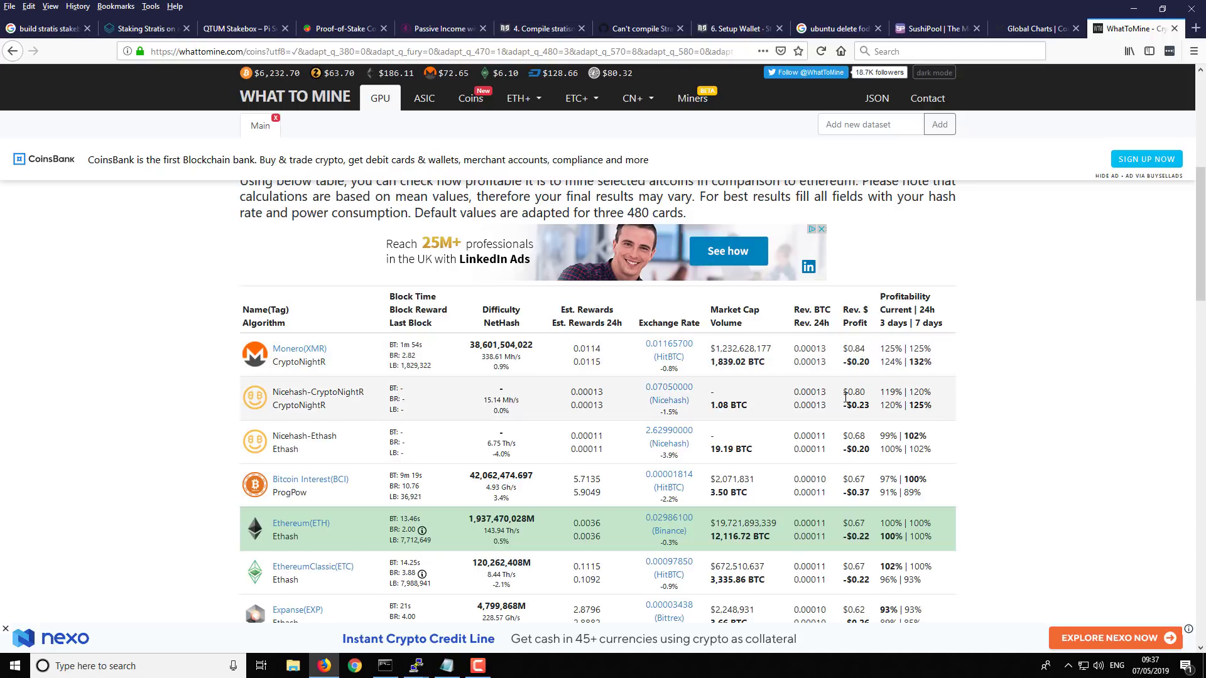
scroll(841, 440, up, 8)
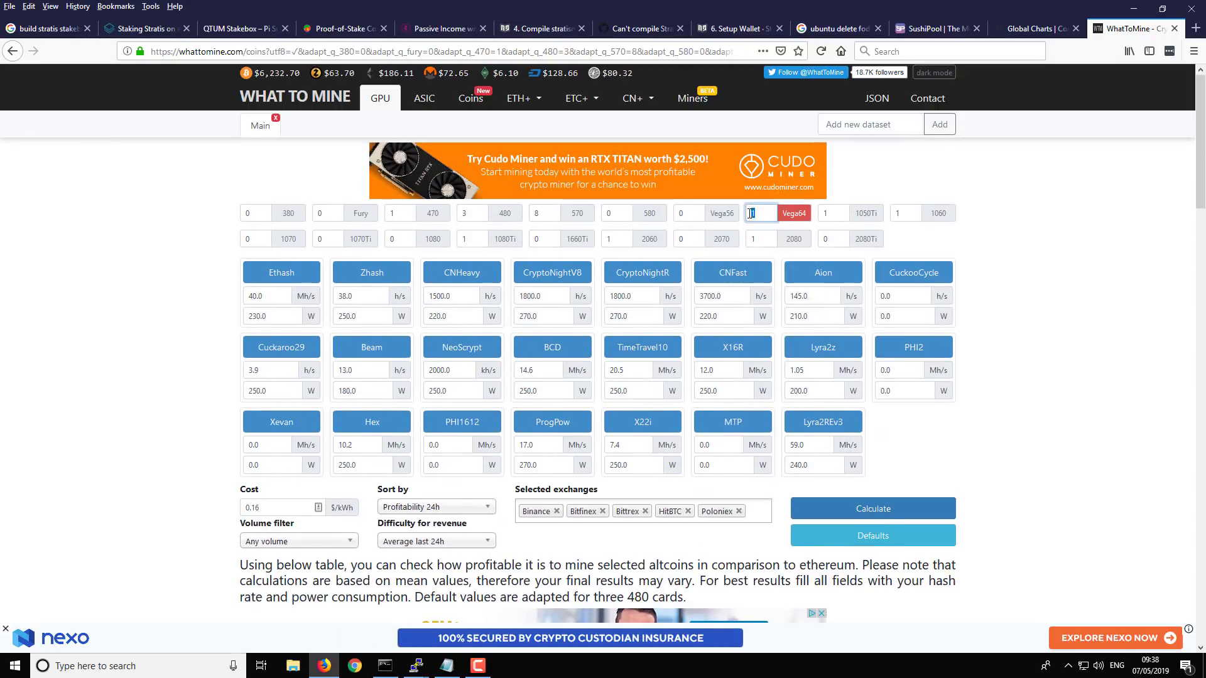
Calculate and review results for one Vega56, then clear its presets back to 0.00.
double_click(682, 214)
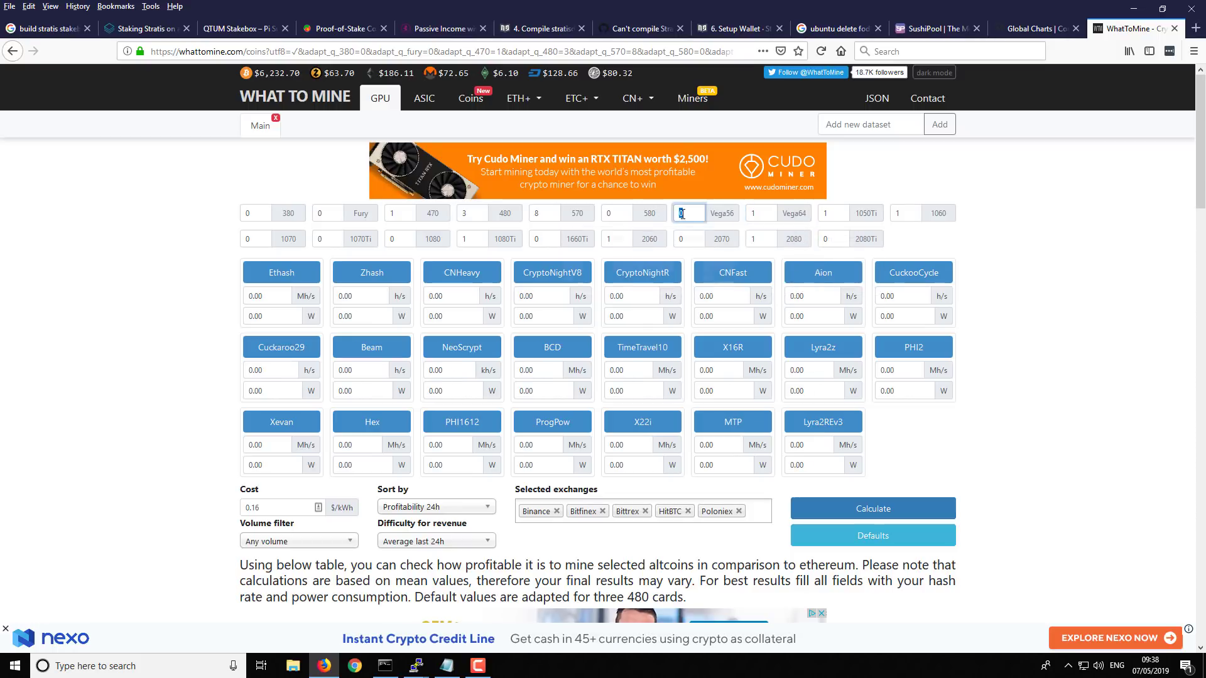
click(849, 509)
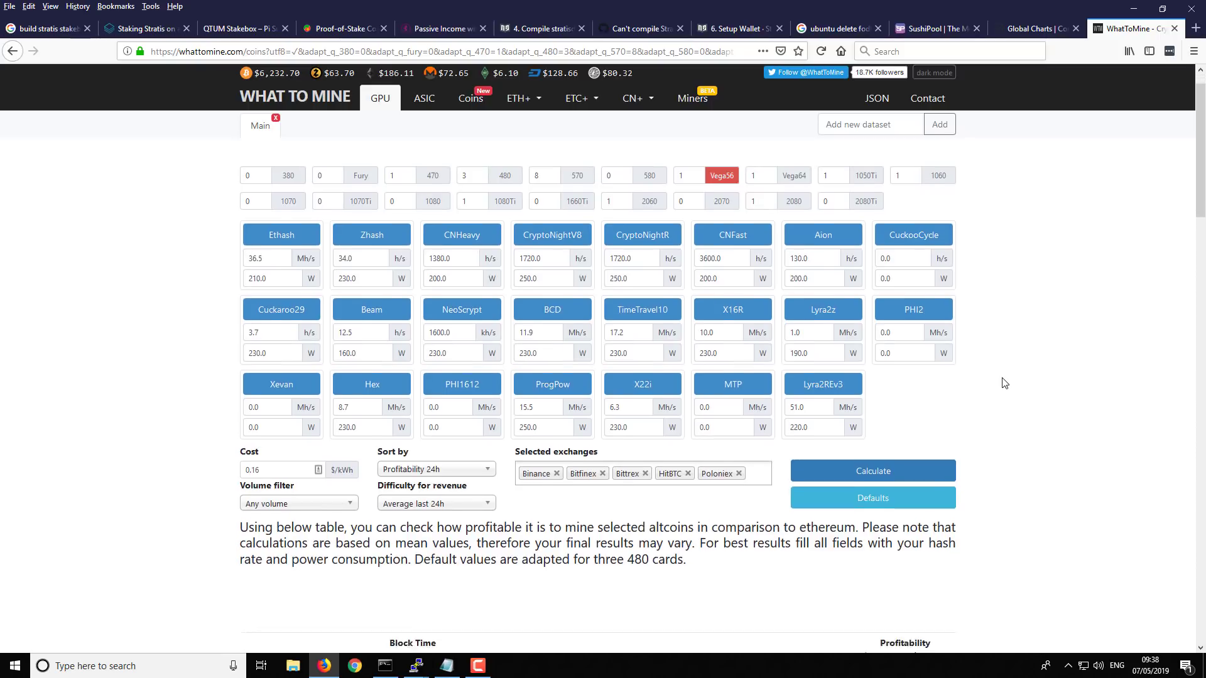
scroll(989, 387, down, 4)
scroll(1004, 383, down, 1)
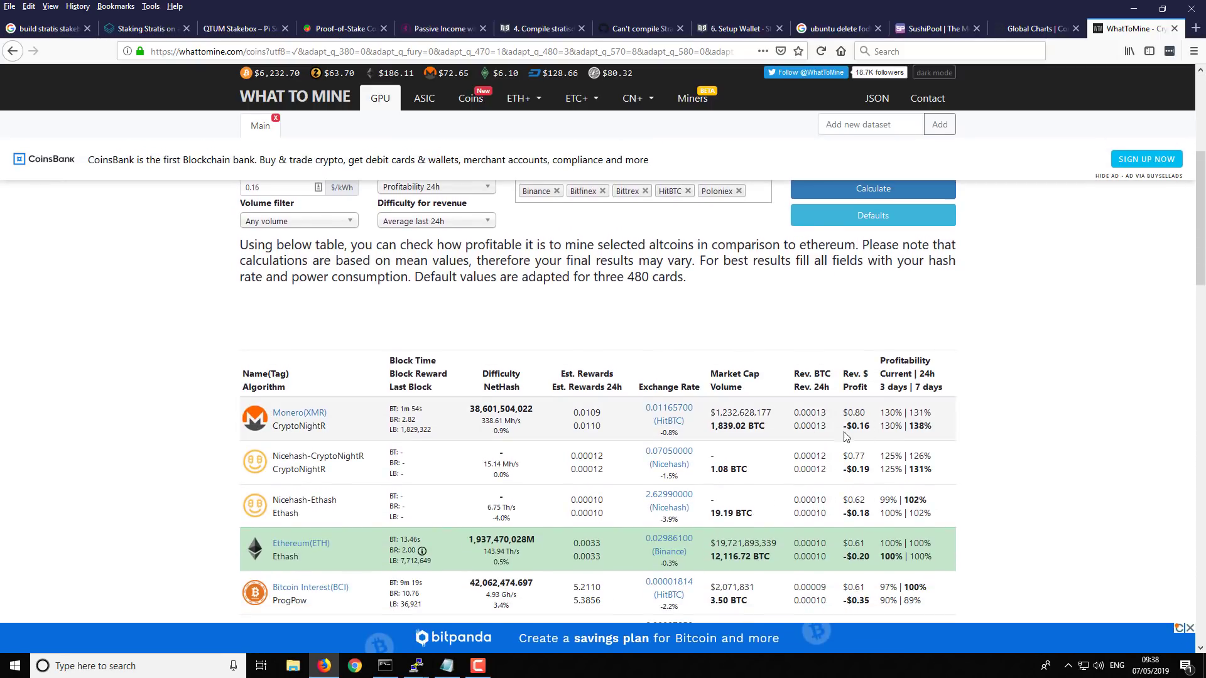
scroll(938, 438, up, 5)
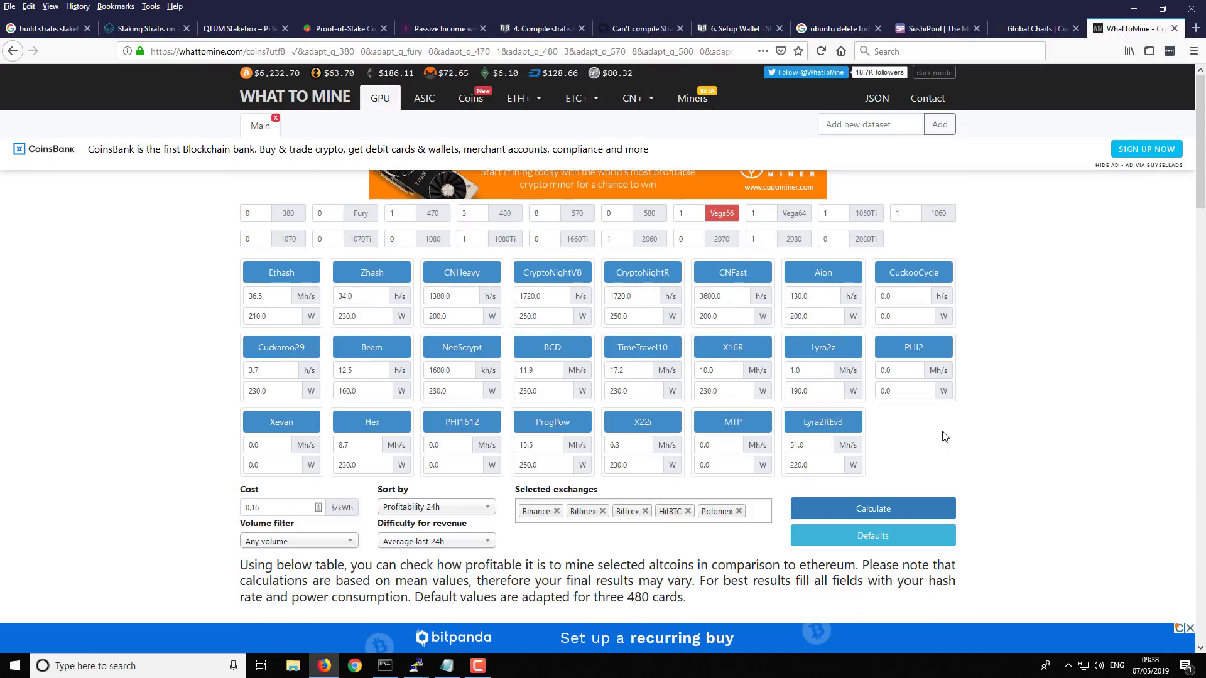
click(728, 217)
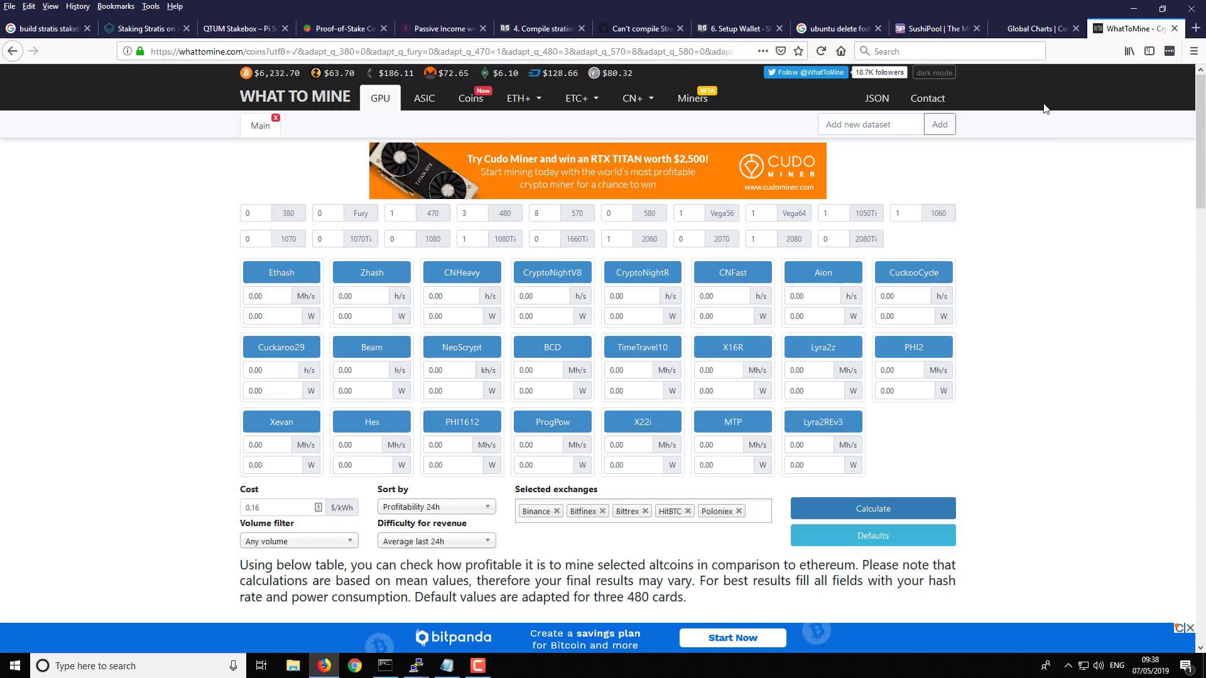
Show CoinMarketCap's total market cap chart at 1y zoom, then go back to WhatToMine.
click(1027, 29)
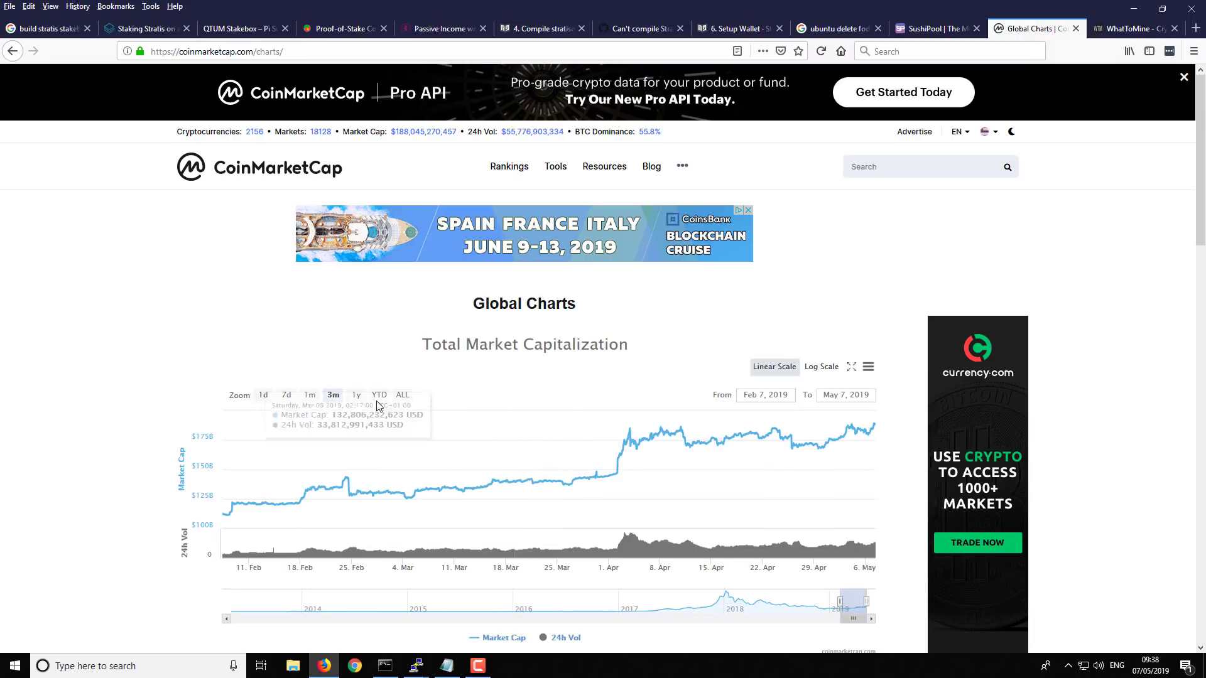
click(357, 396)
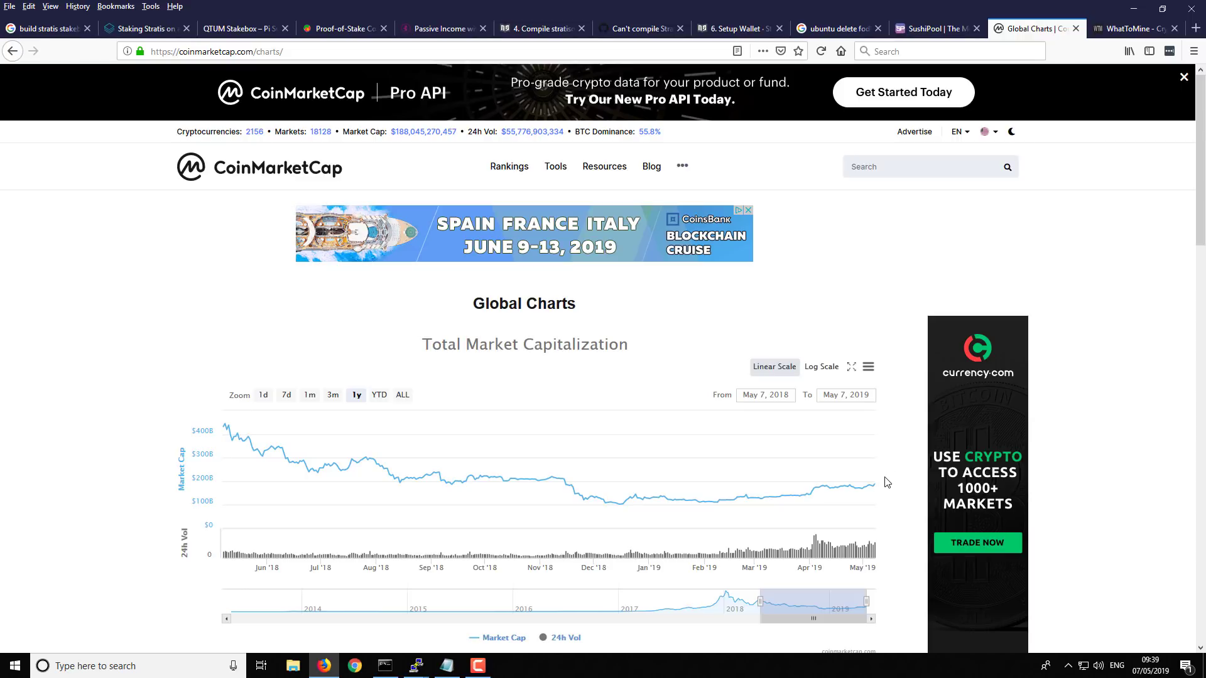
click(1125, 32)
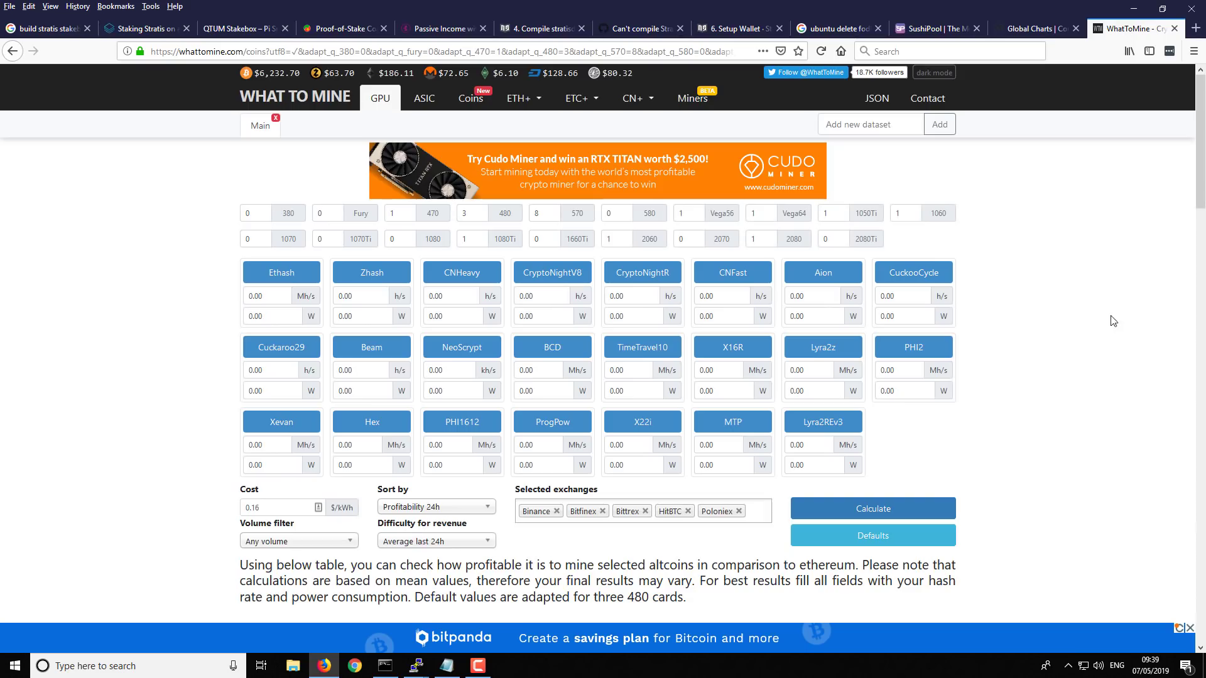
Minimize Firefox to reveal the desktop.
click(1133, 9)
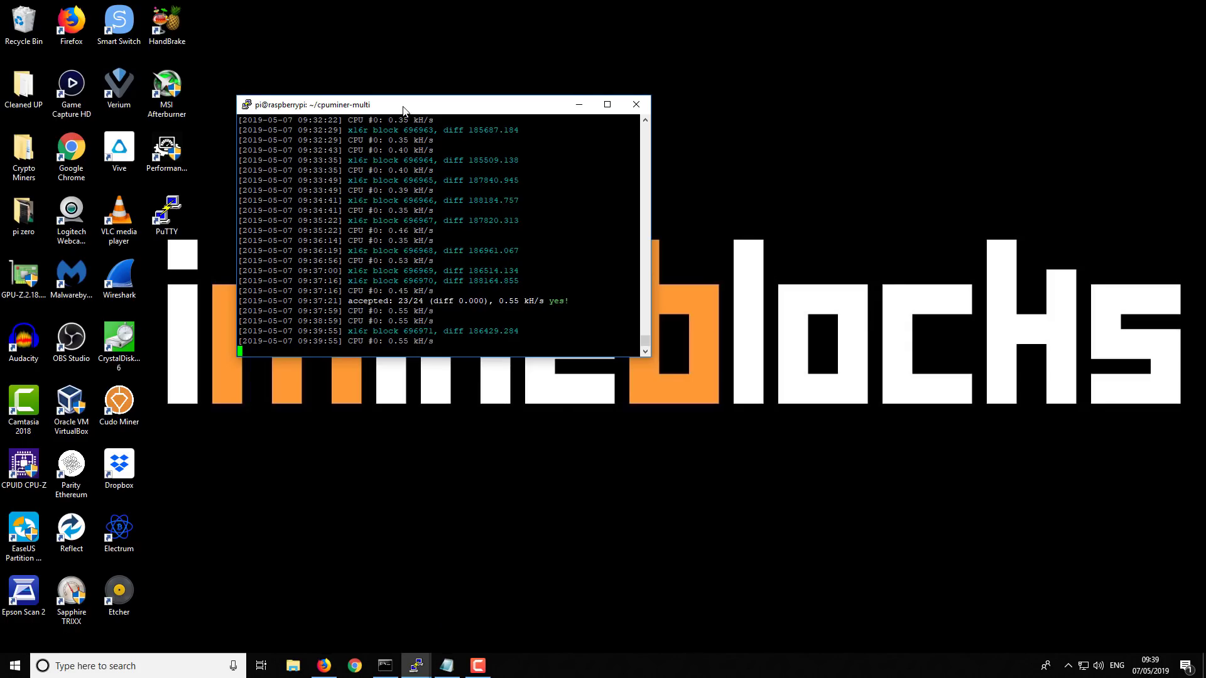
Nudge the PuTTY cpuminer window up to review its x16r hashrate log (0.38 kH/s).
drag(404, 110, 403, 99)
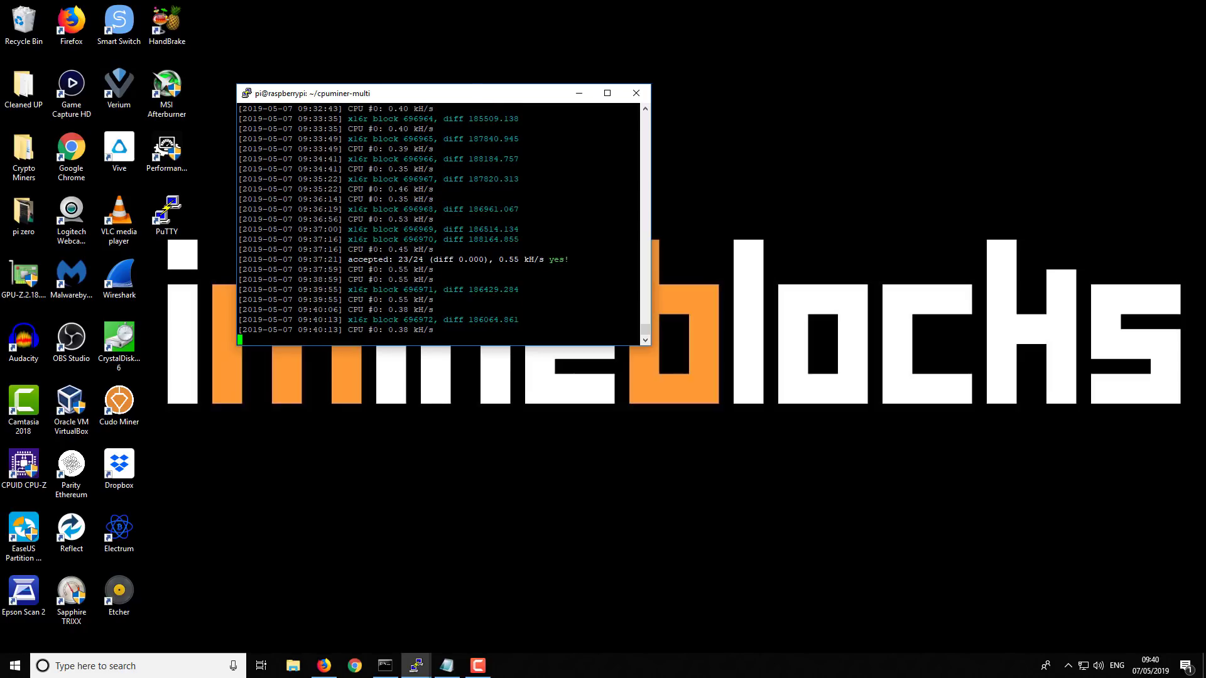
click(578, 95)
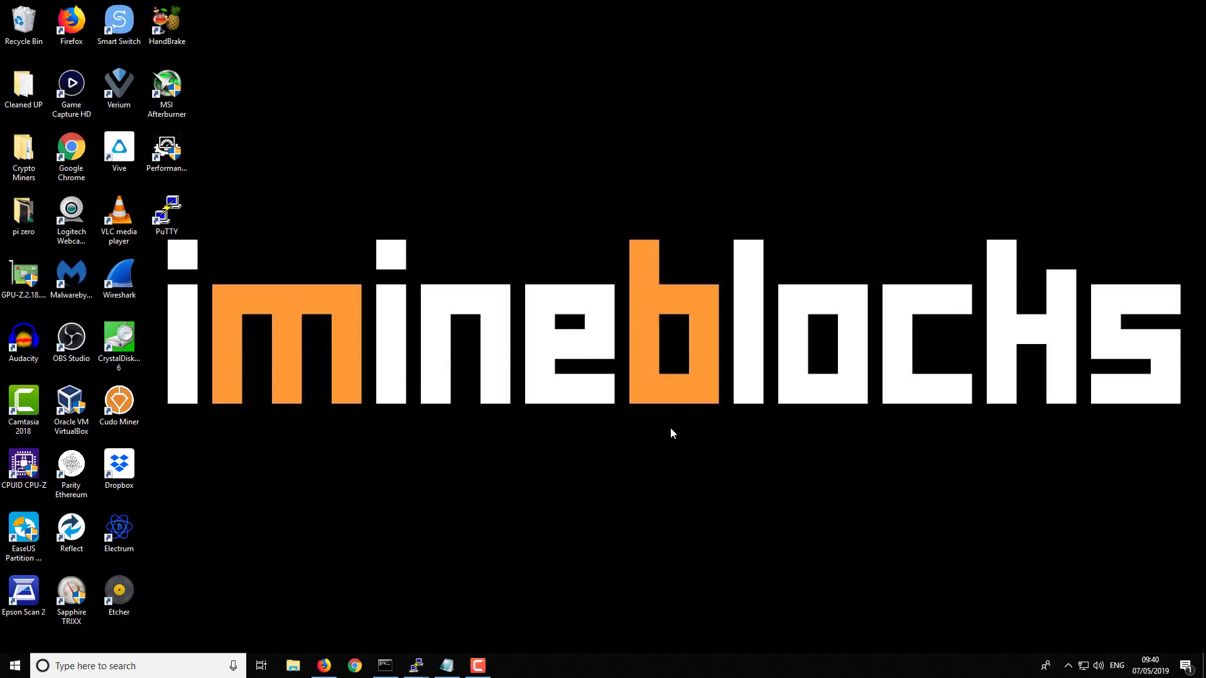